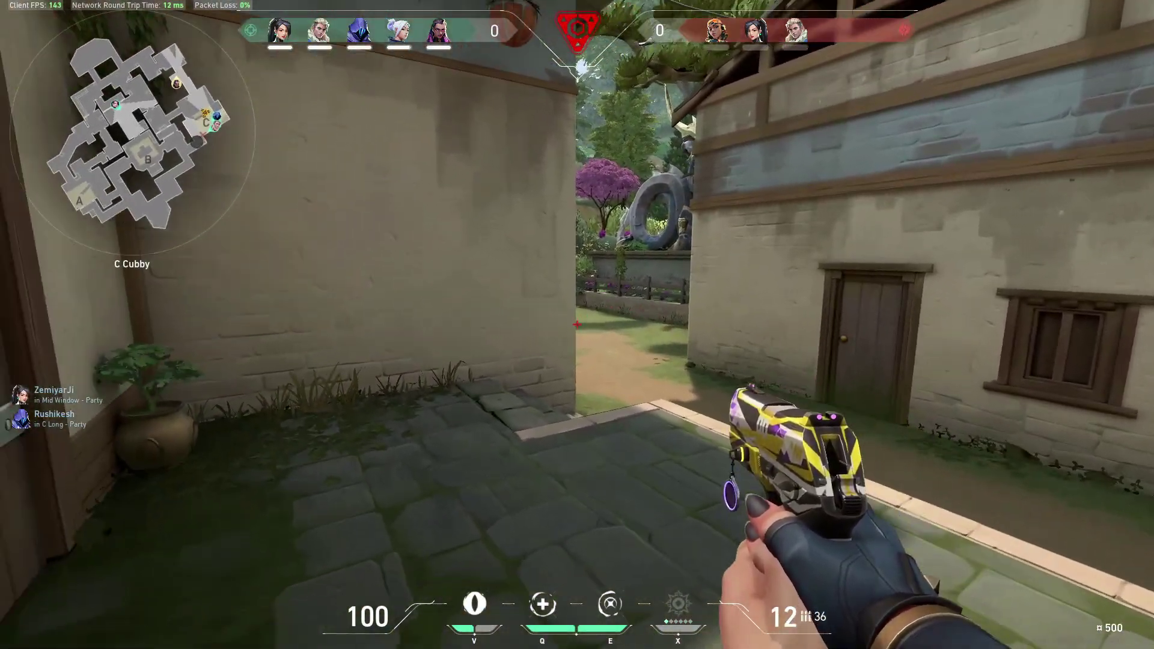
Step: Leave the VALORANT match and bring up the Windows task switcher with Alt+Tab
key("Tab")
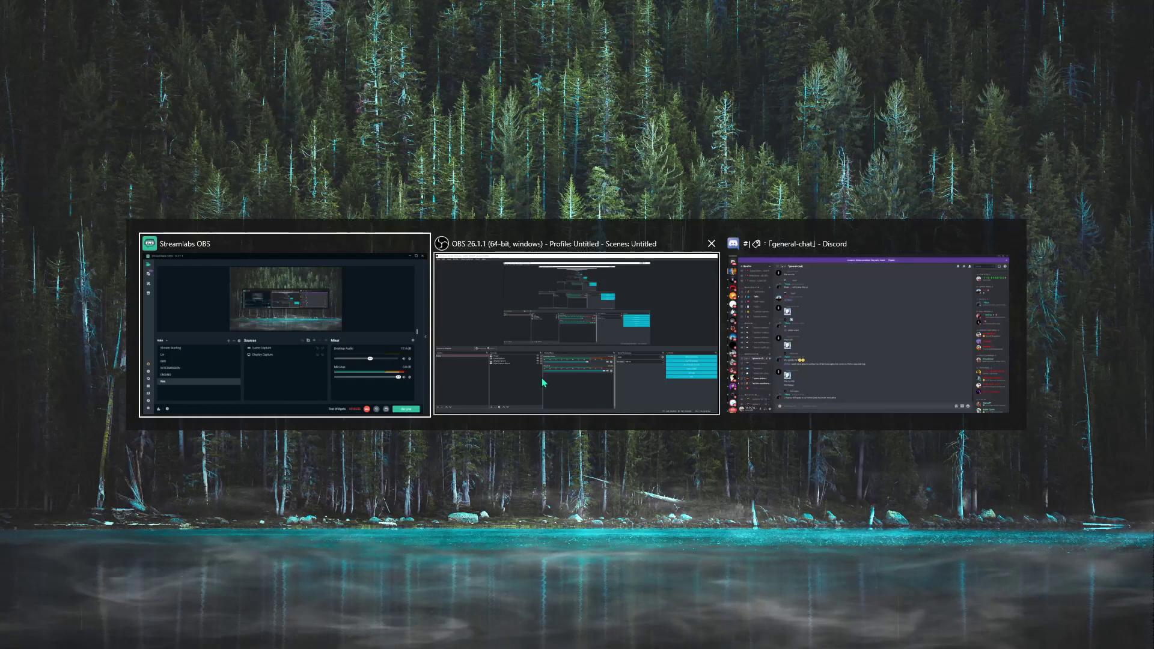
Step: Stop the recording and show OBS Settings on the Output page in Advanced mode
left_click(982, 151)
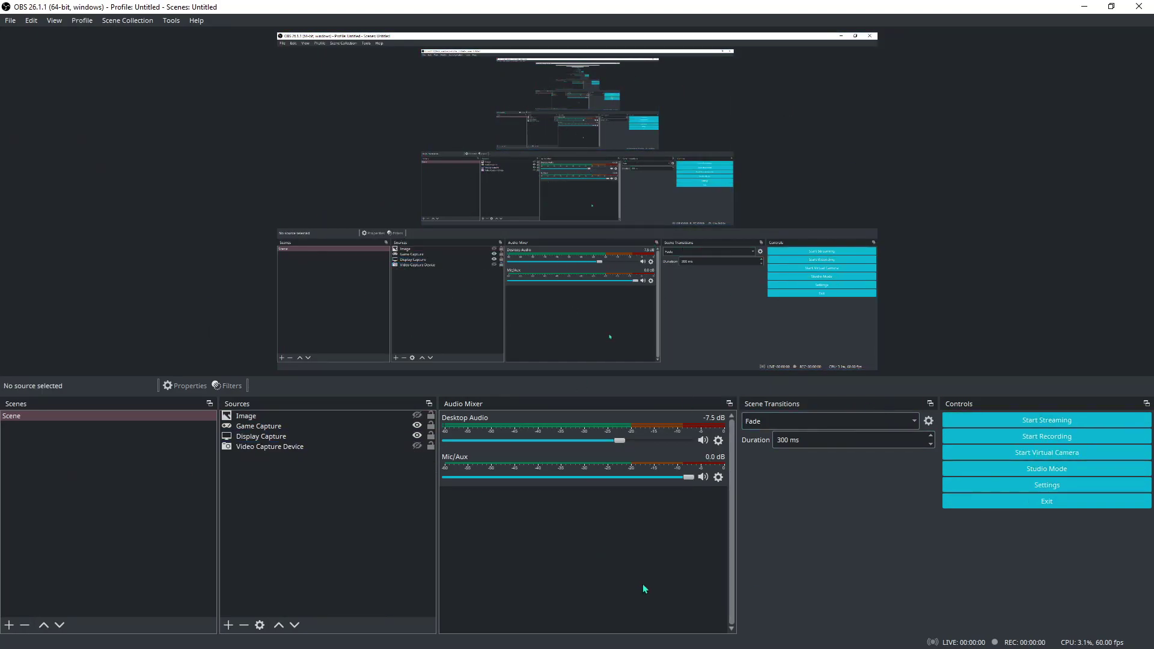
left_click(1013, 488)
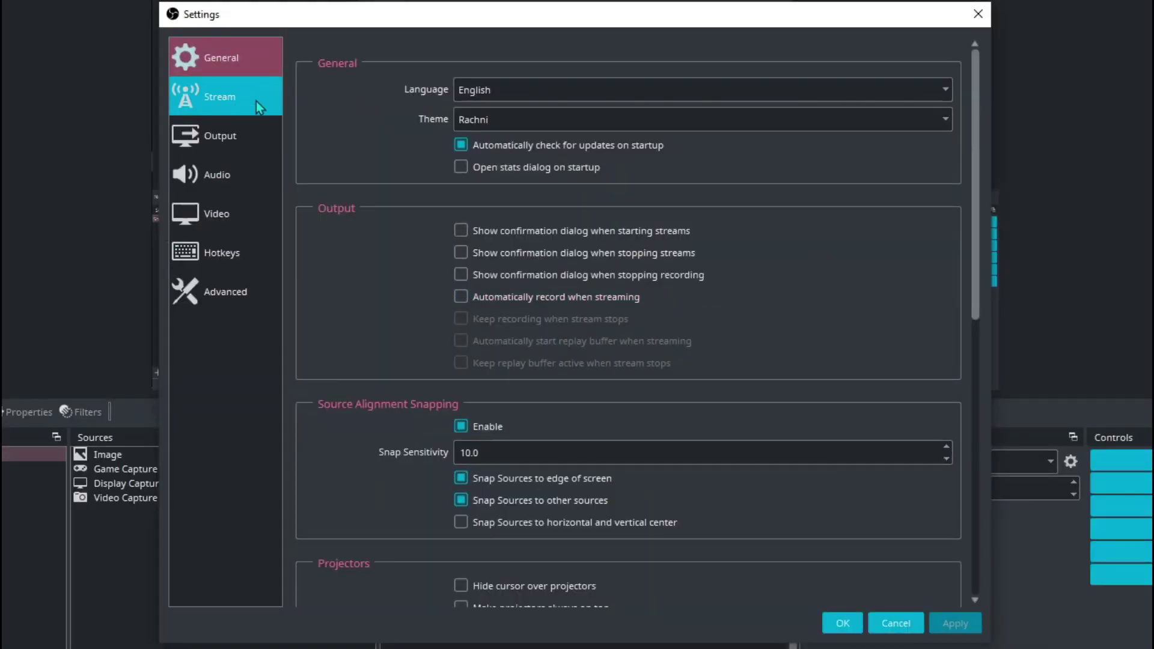
left_click(229, 132)
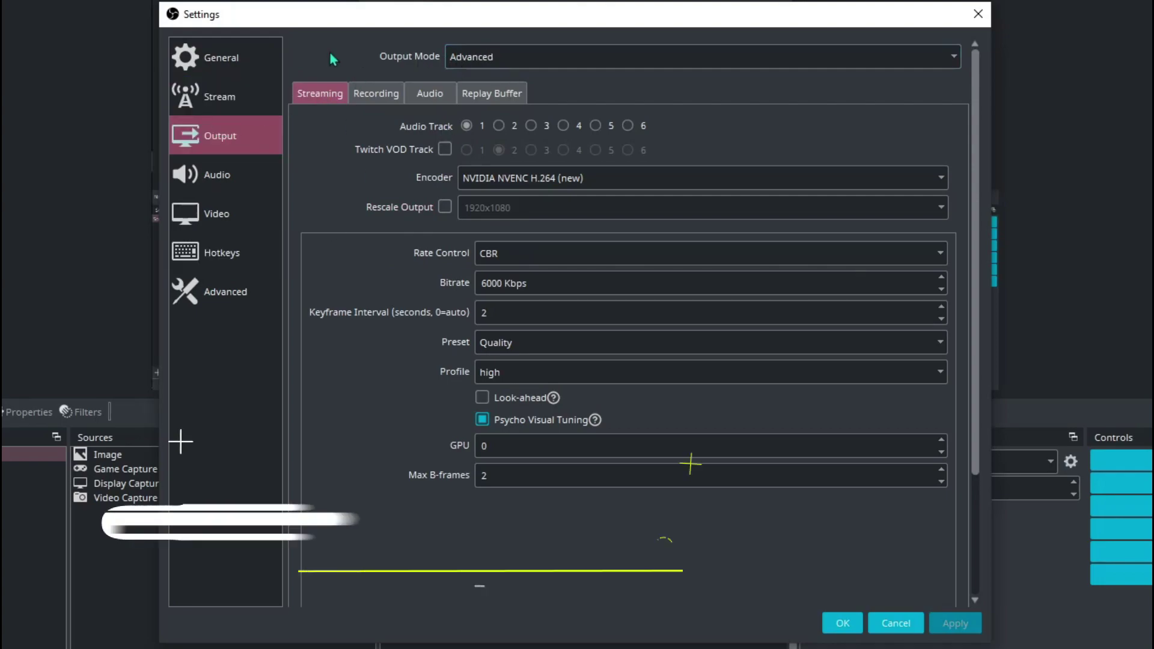
left_click(488, 57)
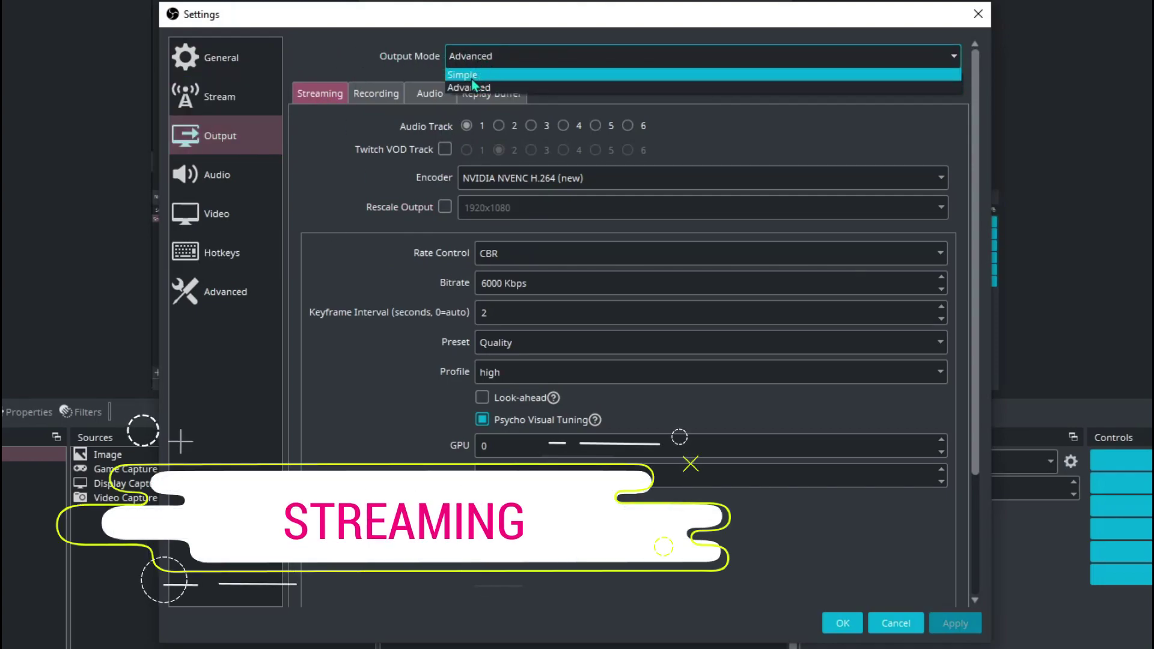
left_click(472, 88)
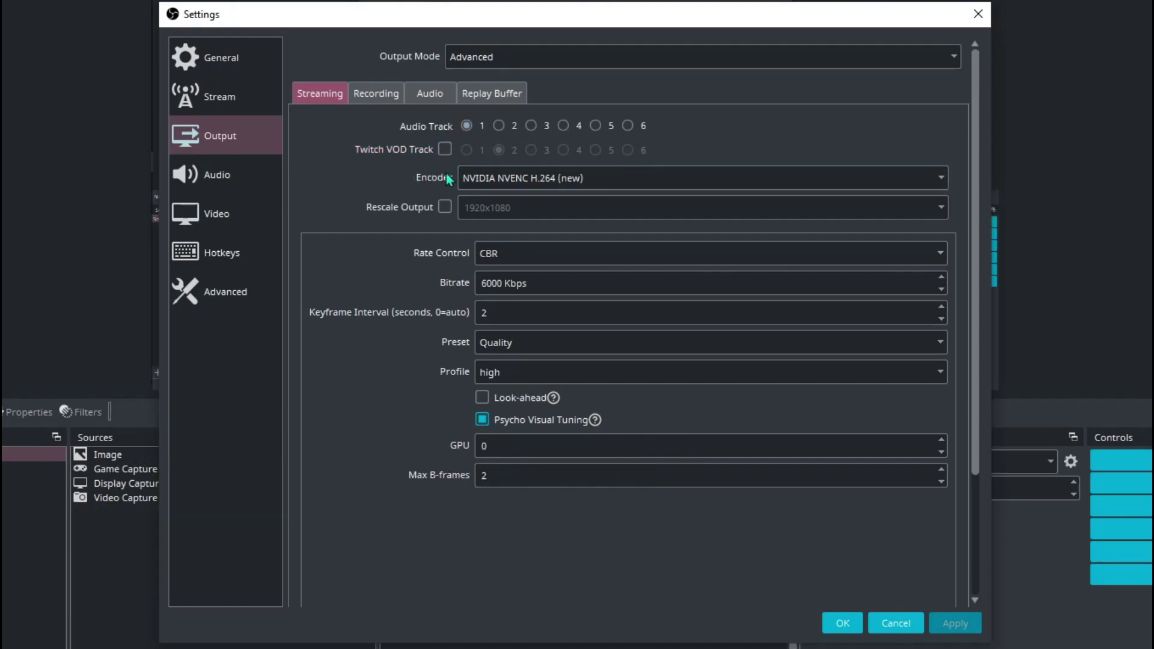
left_click(516, 180)
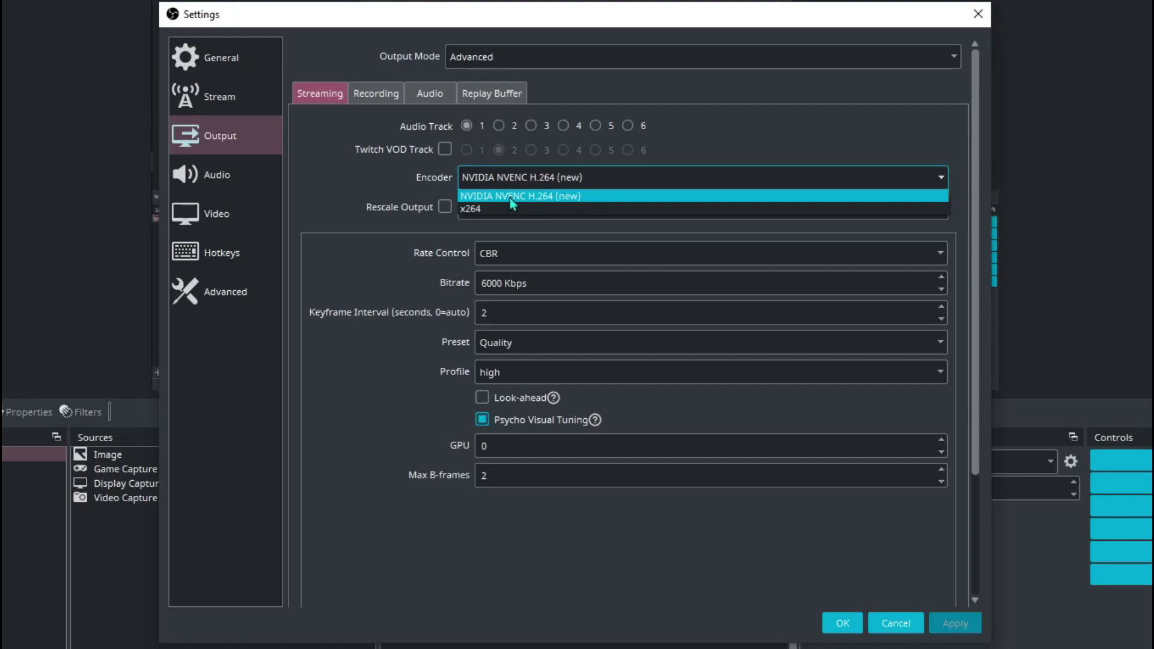
left_click(510, 200)
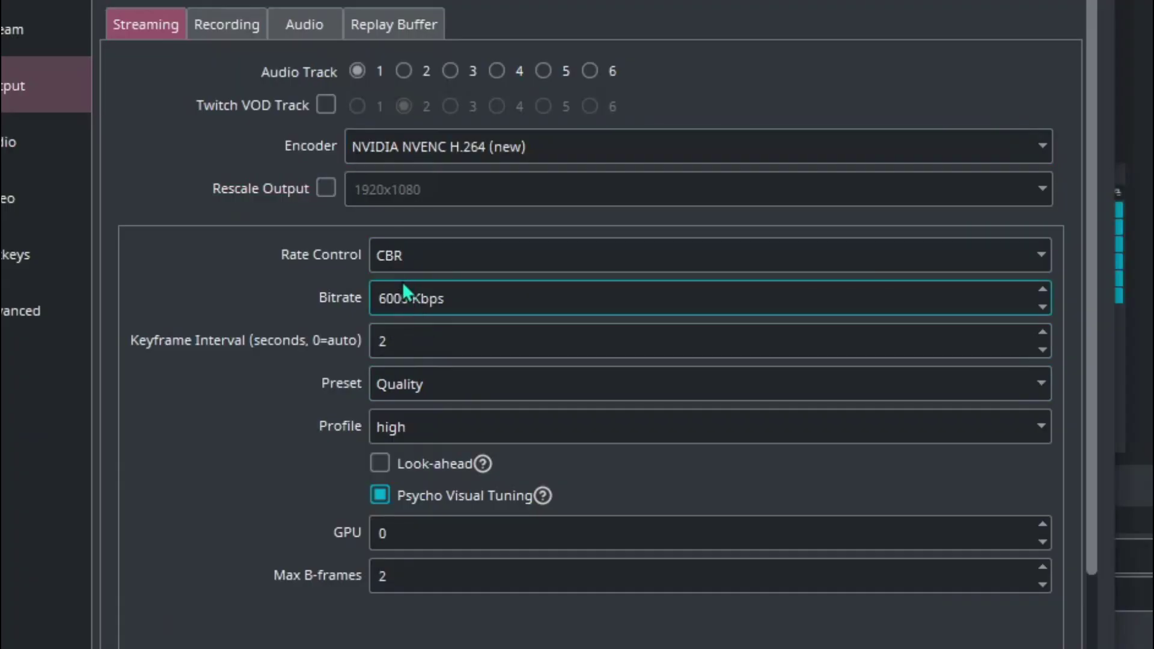
left_click(418, 262)
left_click(395, 277)
left_click_drag(408, 297, 346, 306)
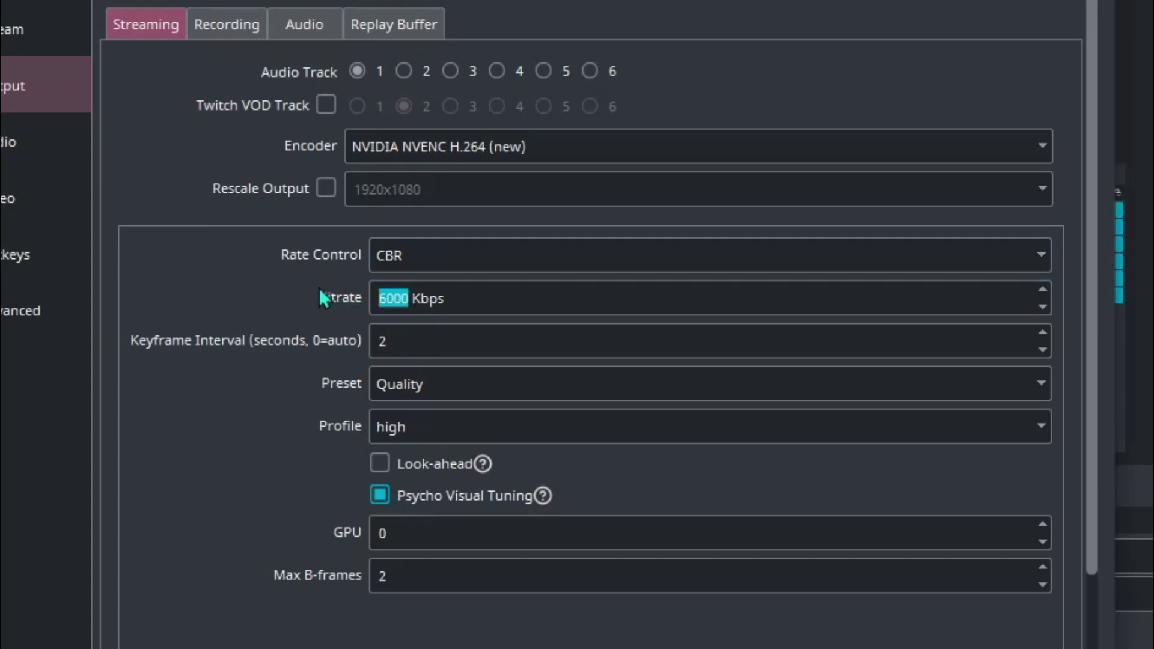
left_click(278, 309)
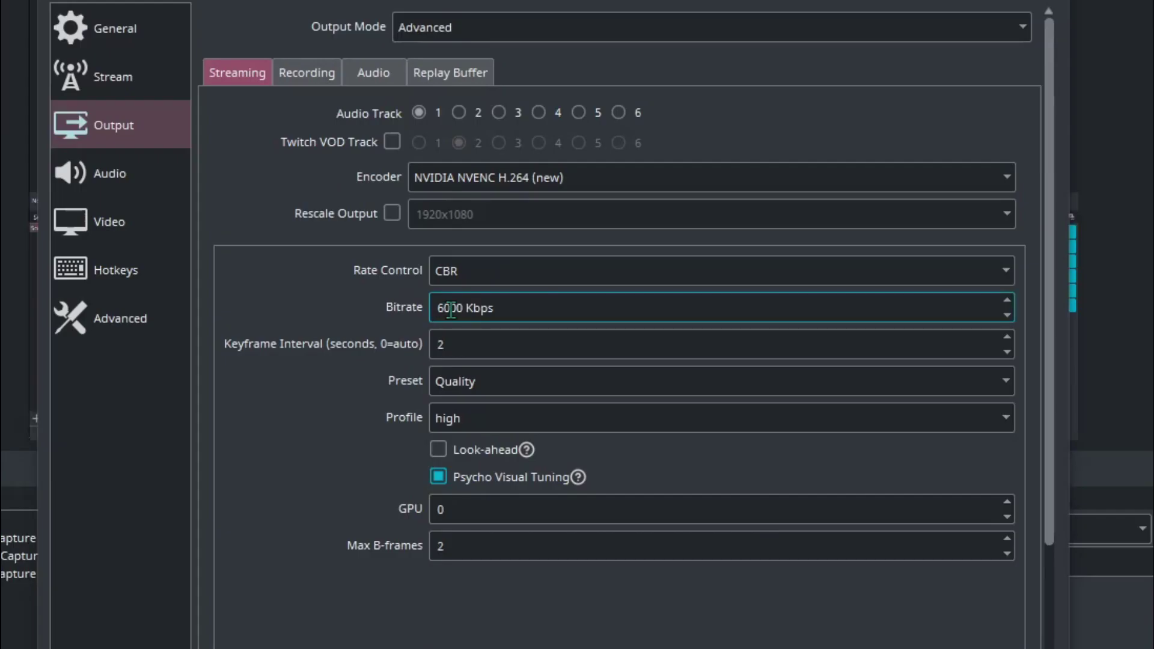
Step: Raise the streaming bitrate to 10000 Kbps, leaving the keyframe interval at 2 seconds
left_click_drag(451, 309, 384, 309)
type("100")
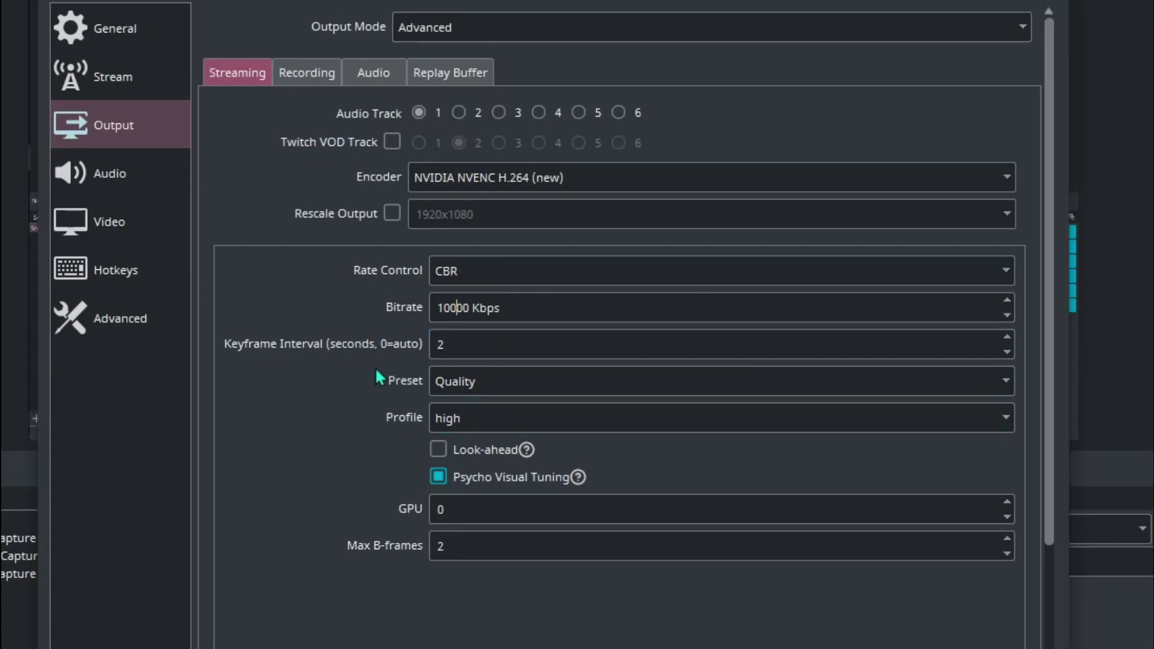
left_click(463, 347)
key("BackSpace")
type("1")
key("BackSpace")
type("2")
left_click(473, 383)
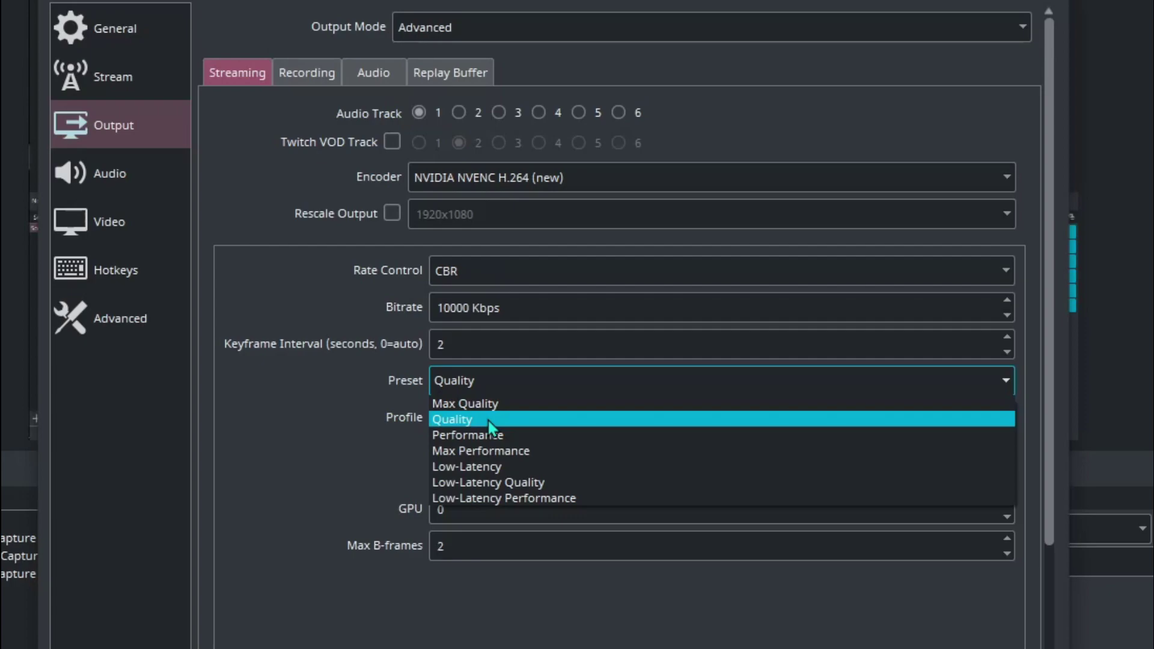
left_click(456, 450)
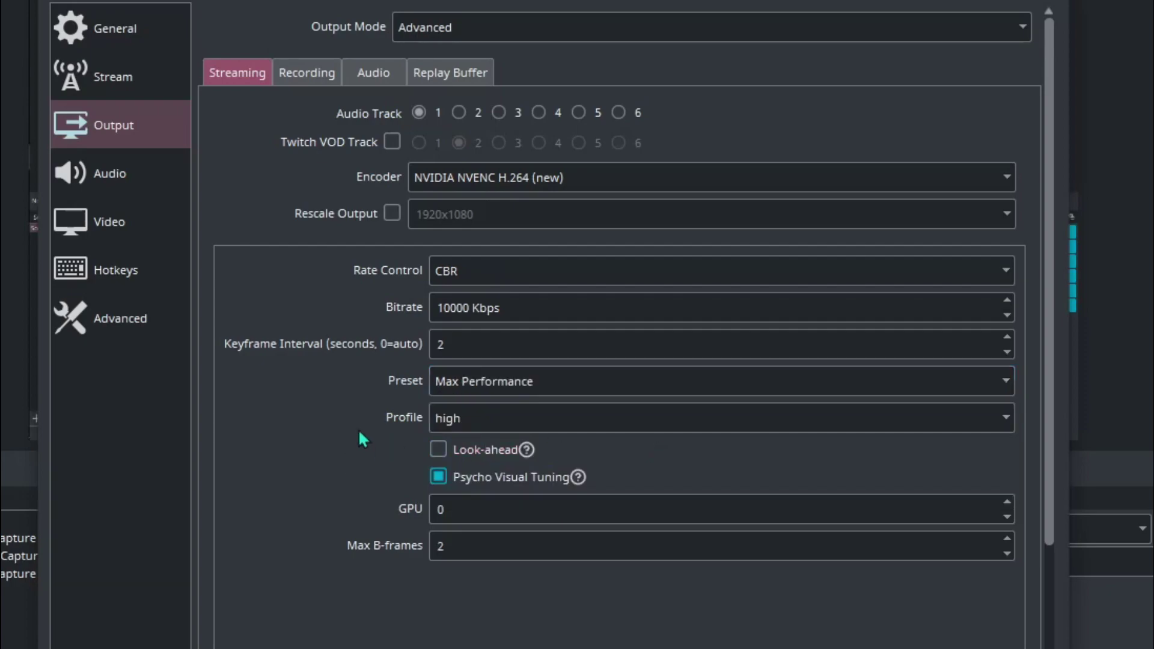
left_click(596, 384)
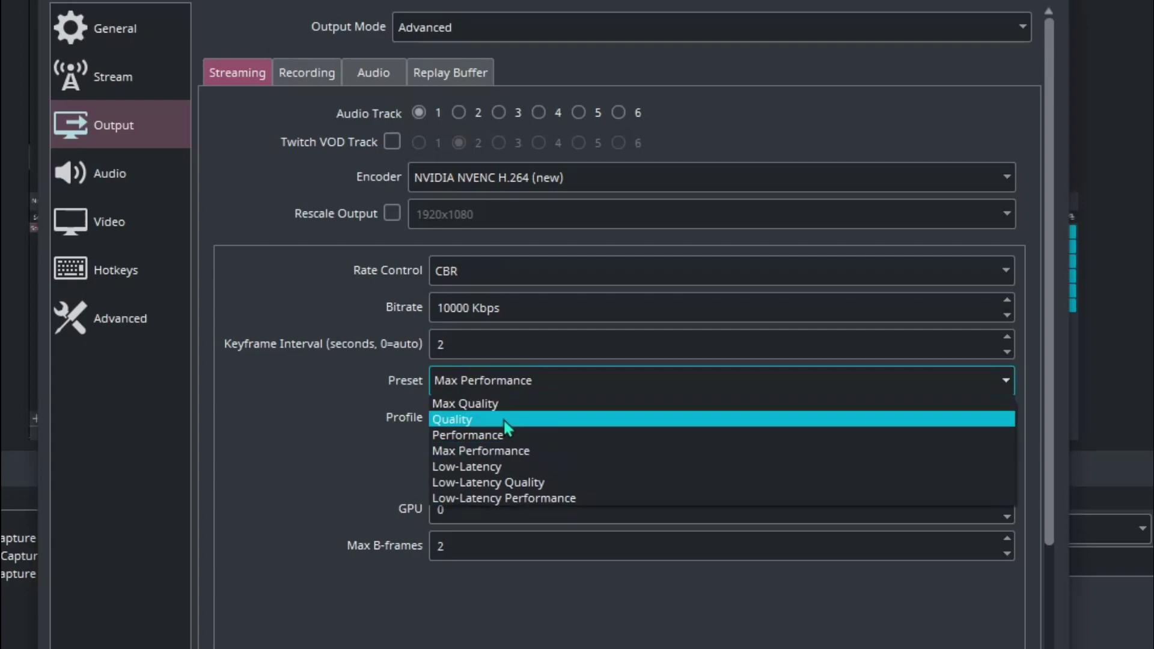
left_click(503, 418)
left_click(483, 423)
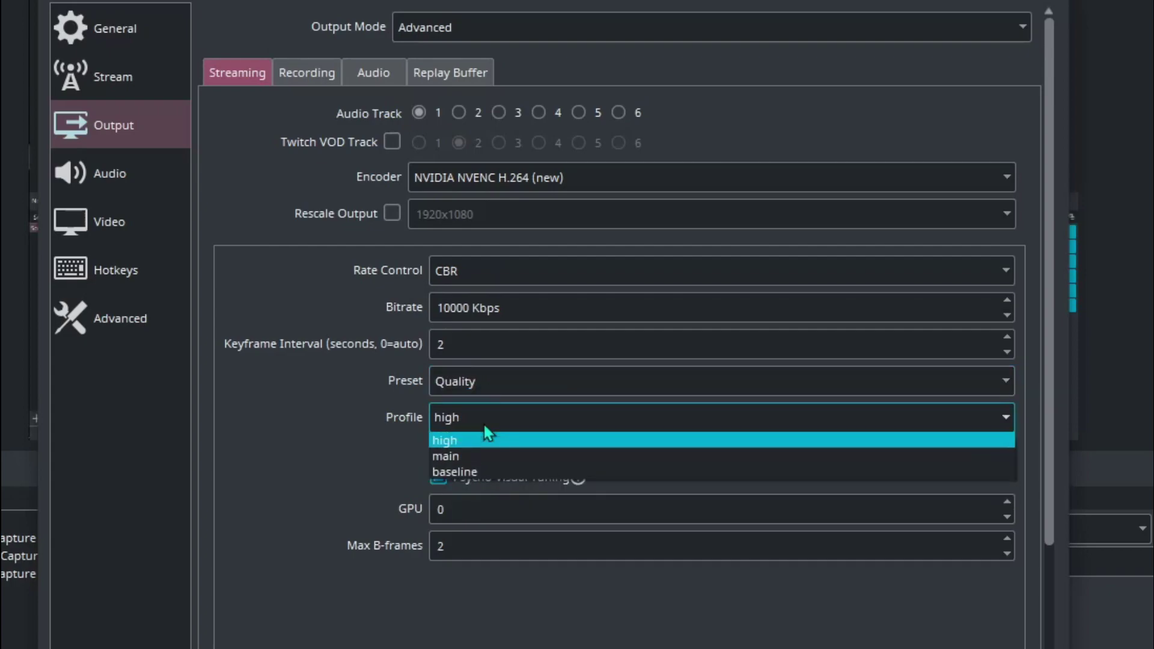
left_click(485, 441)
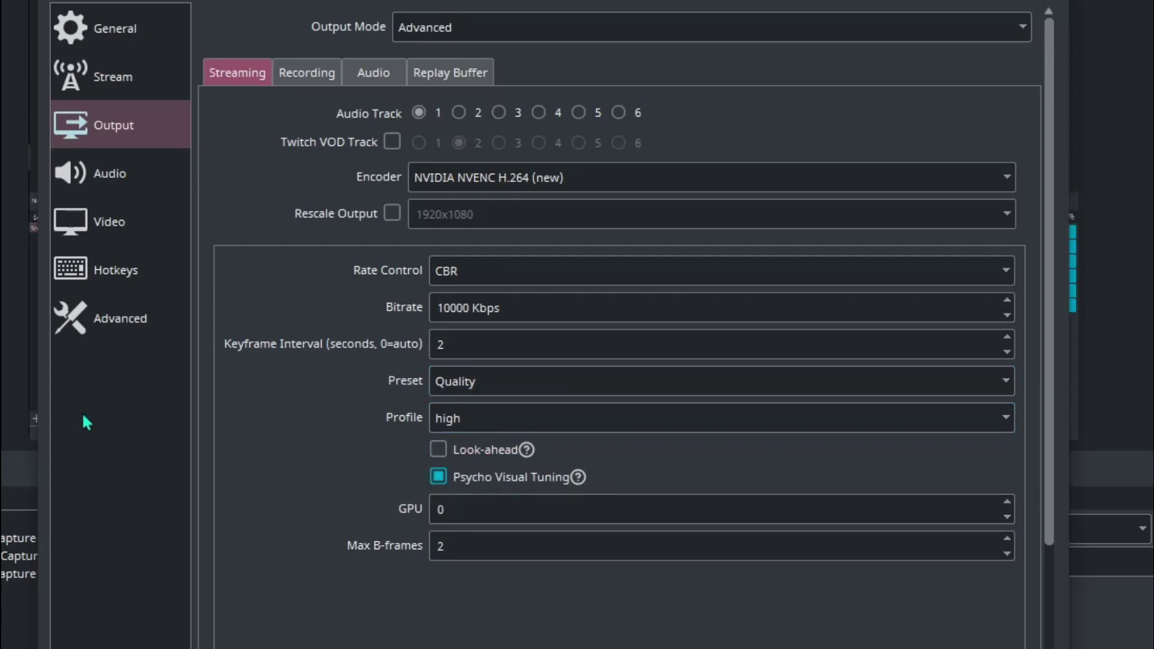
left_click(468, 384)
left_click(441, 416)
left_click(482, 378)
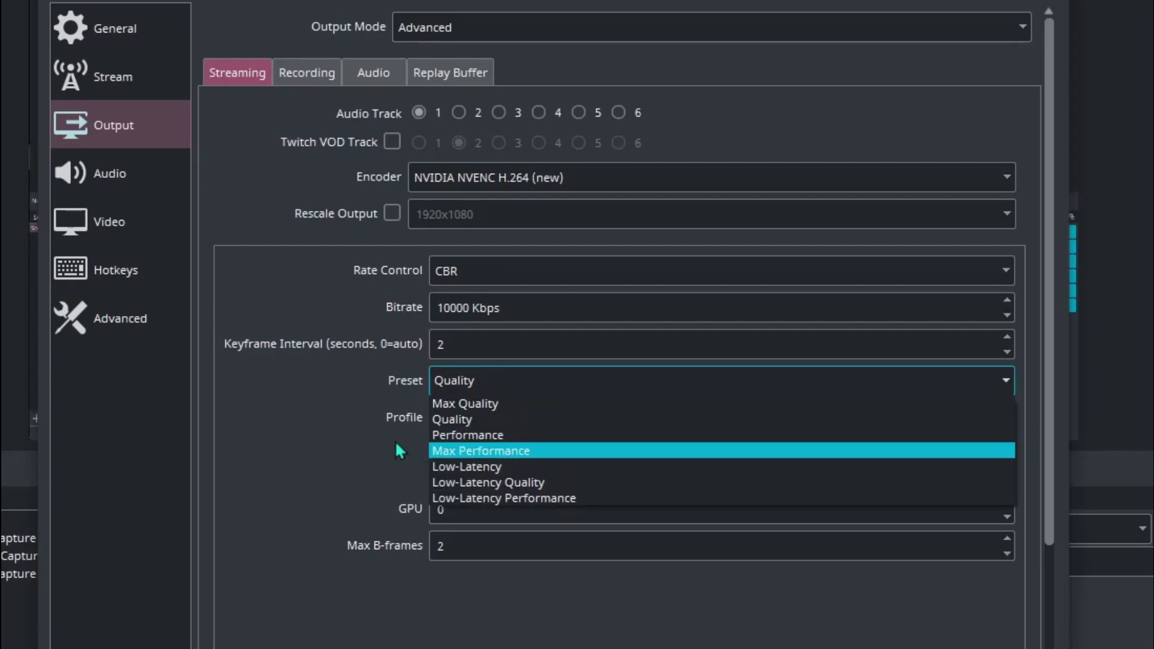
left_click(290, 511)
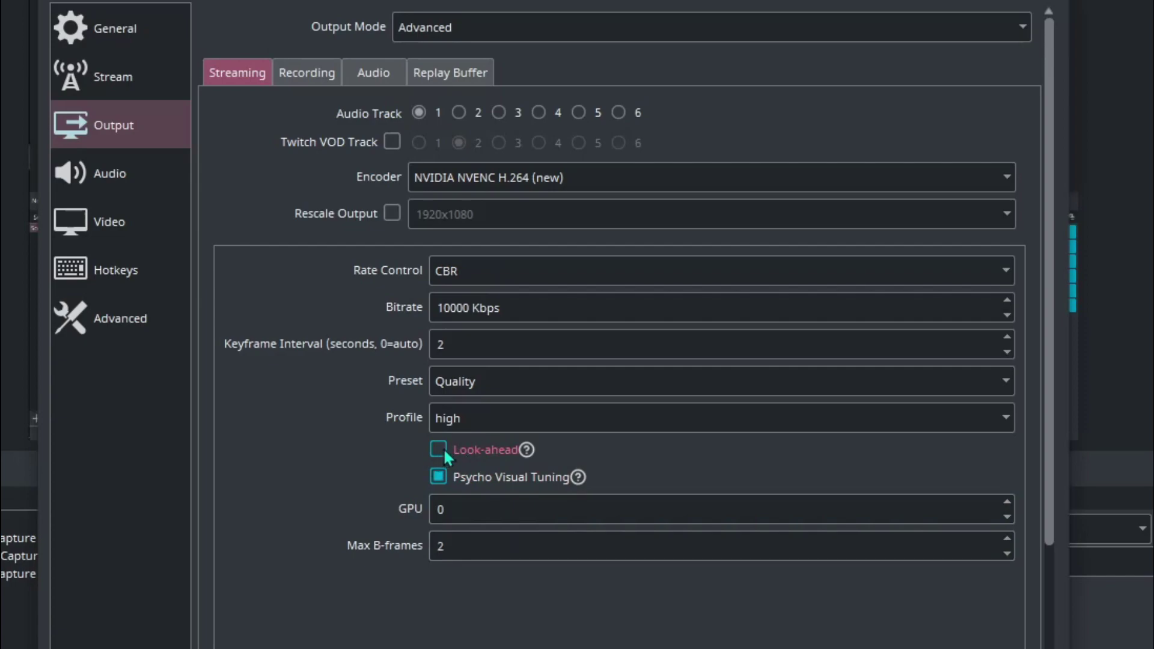
mouse_move(443, 447)
mouse_move(435, 481)
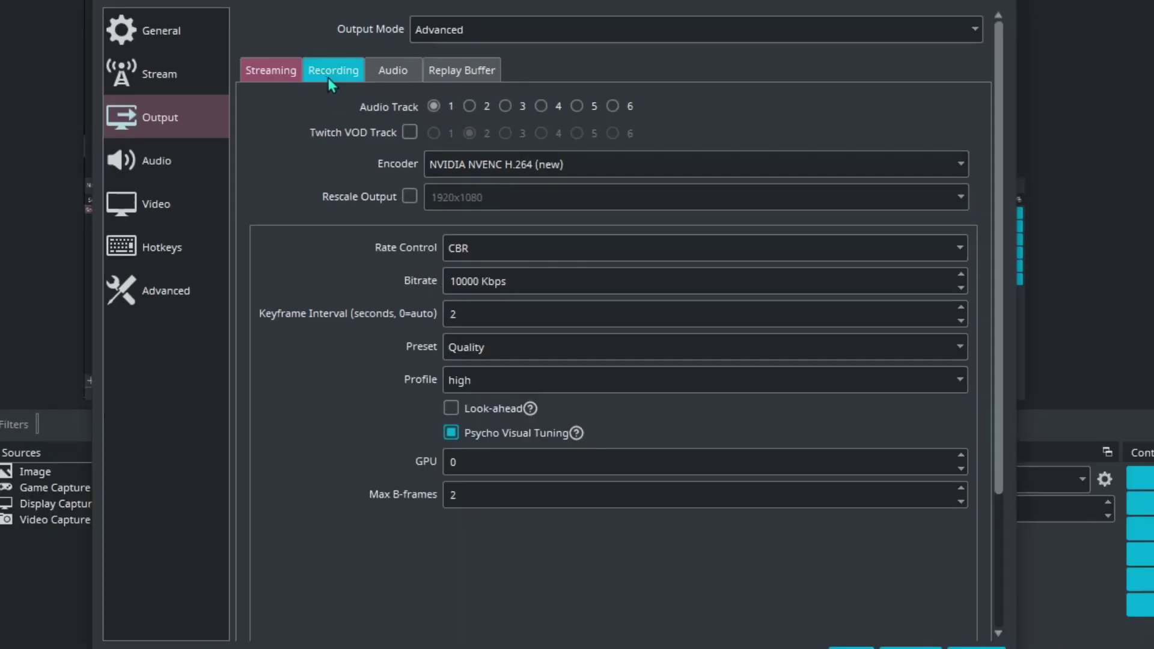
Step: Set the recording type to Standard and the recording path to Y:/Recordings
left_click(306, 72)
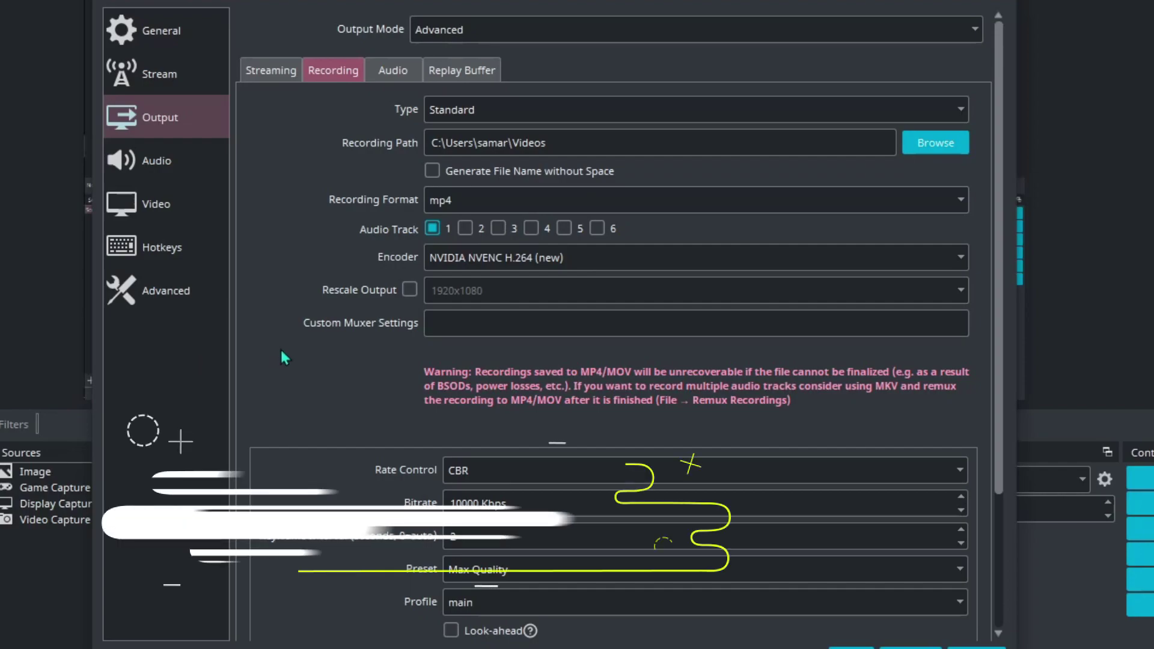
left_click(583, 108)
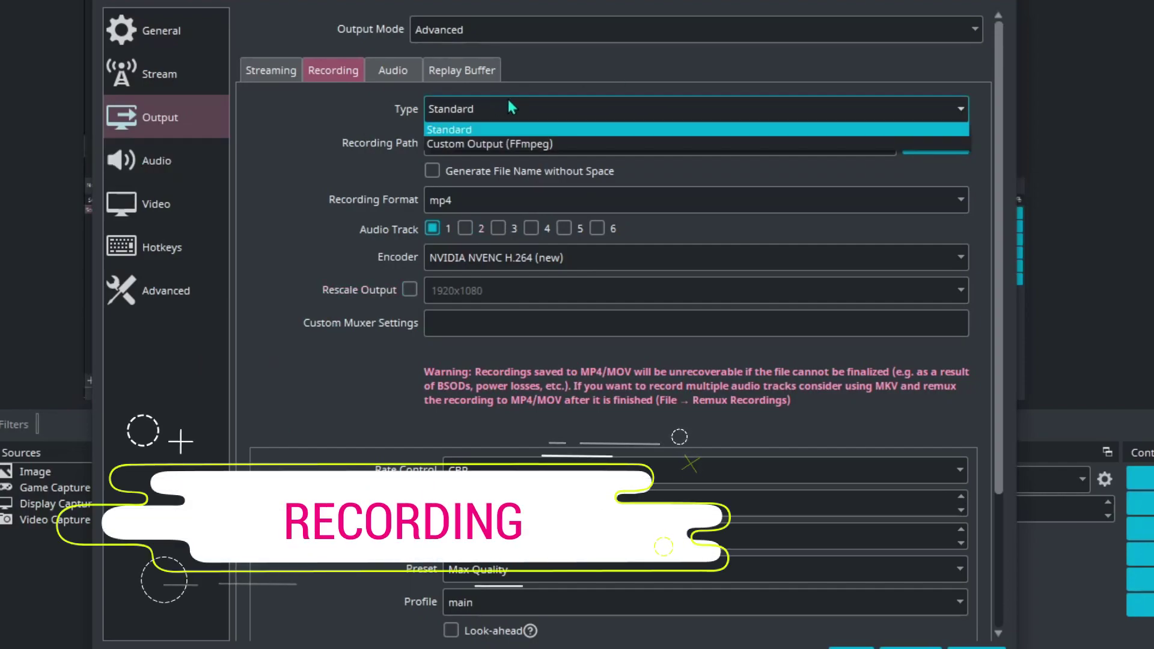
left_click(450, 129)
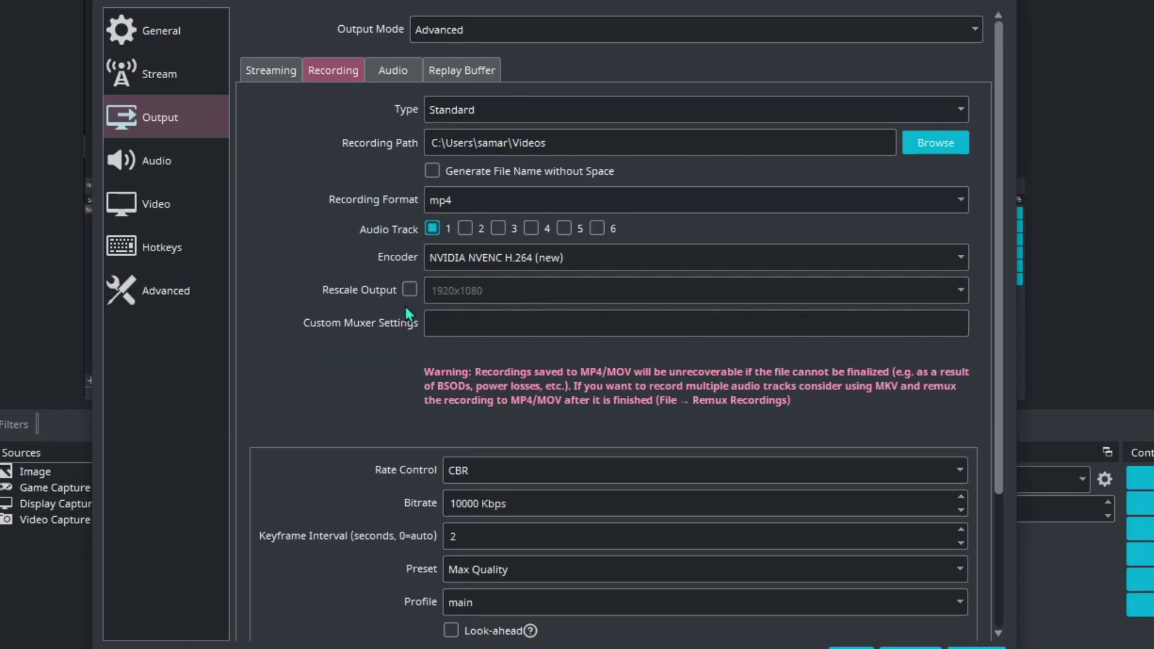
left_click(471, 109)
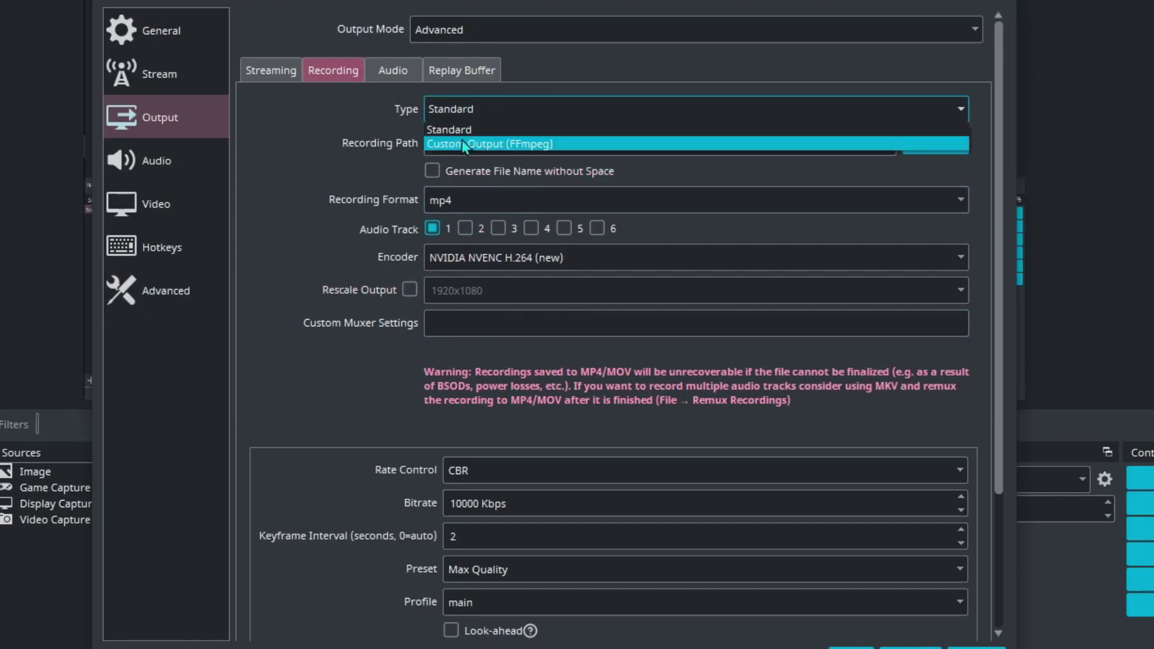
left_click(467, 131)
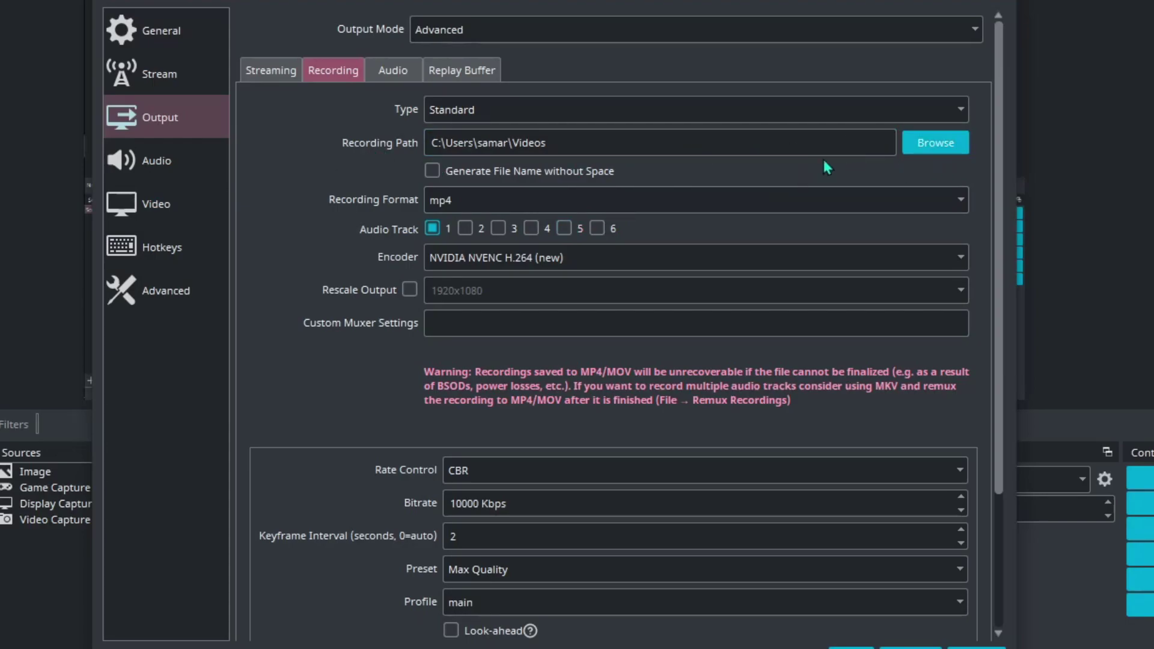
left_click(935, 142)
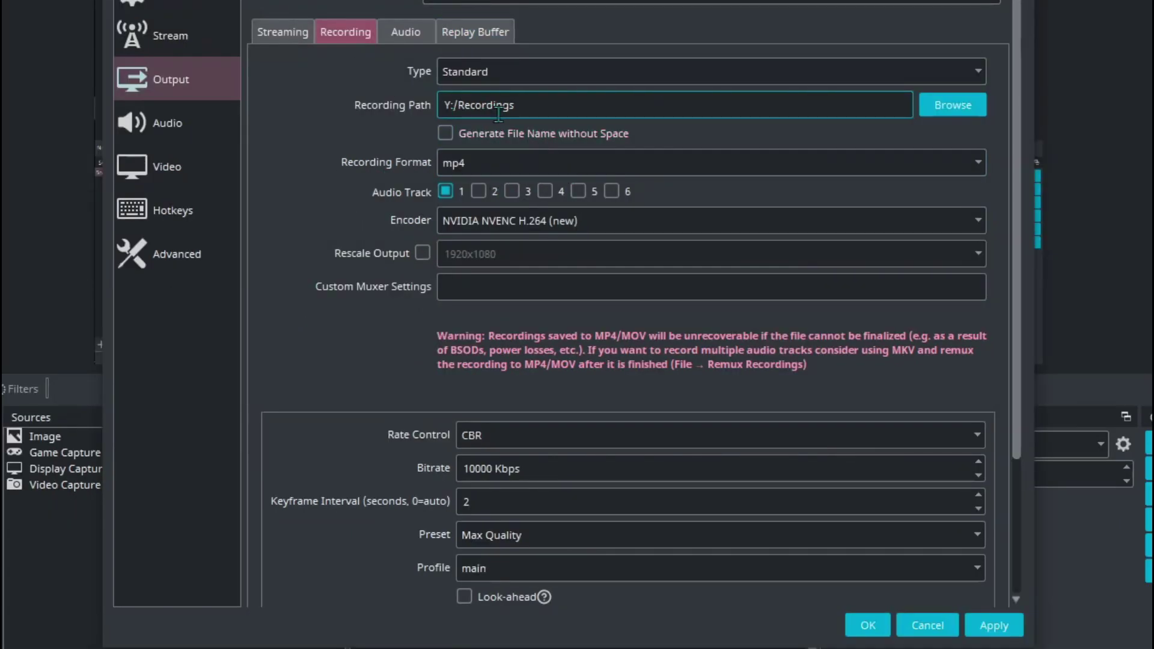
Step: Keep mp4 as the recording format and NVIDIA NVENC H.264 (new) as the encoder
left_click(498, 164)
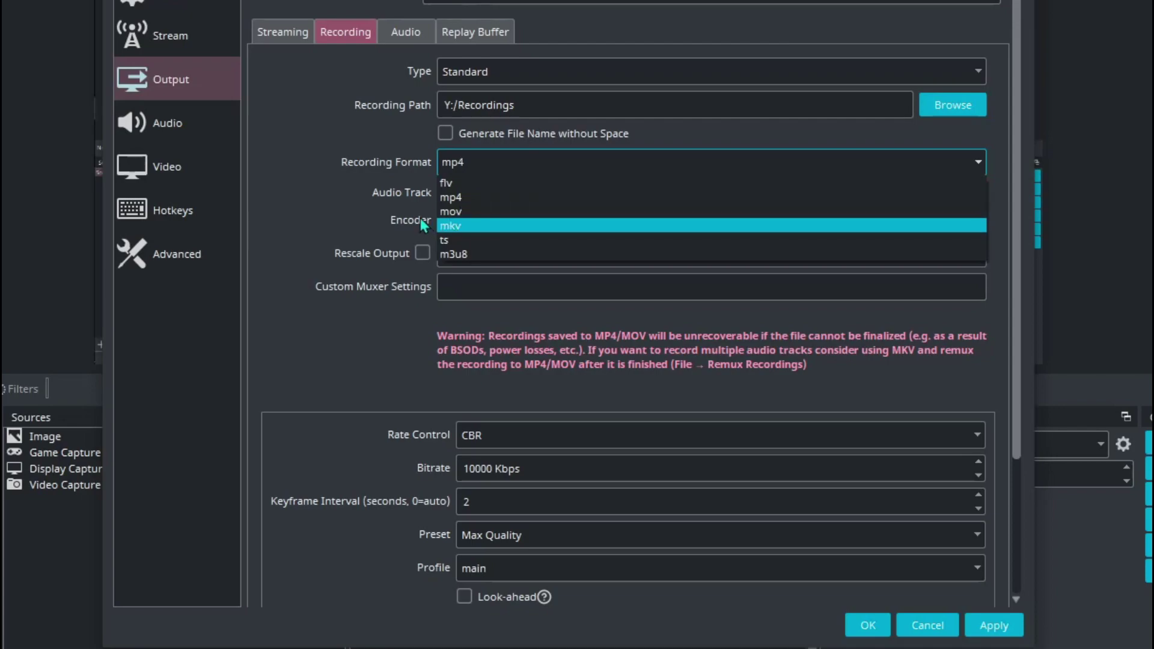
left_click(510, 197)
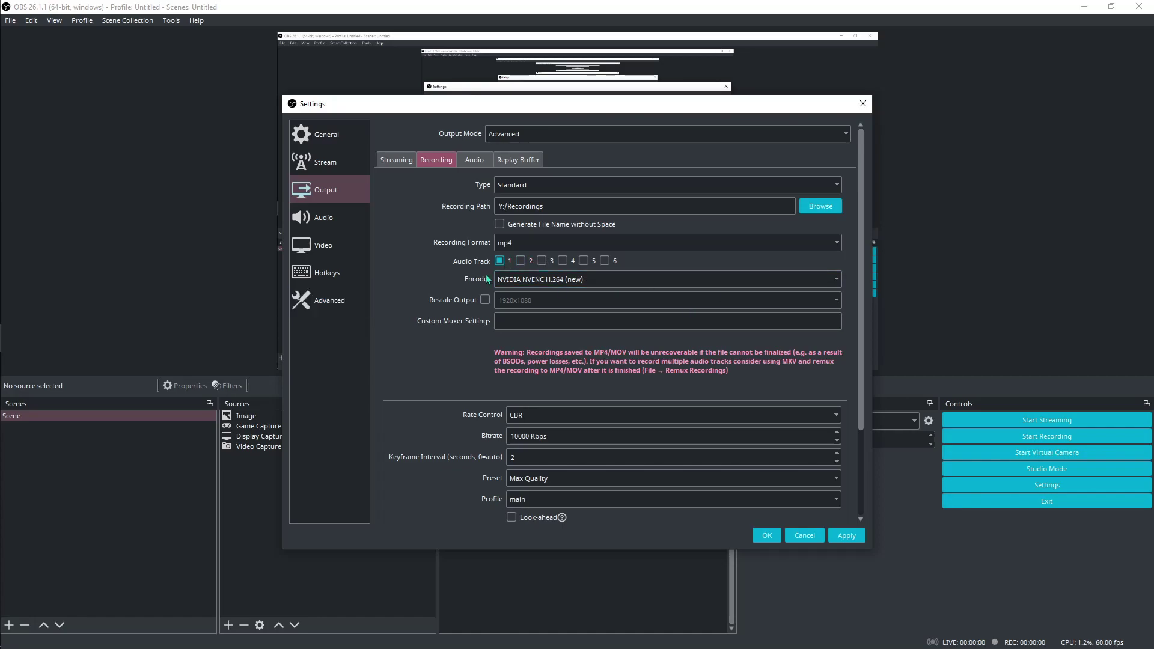
left_click(545, 280)
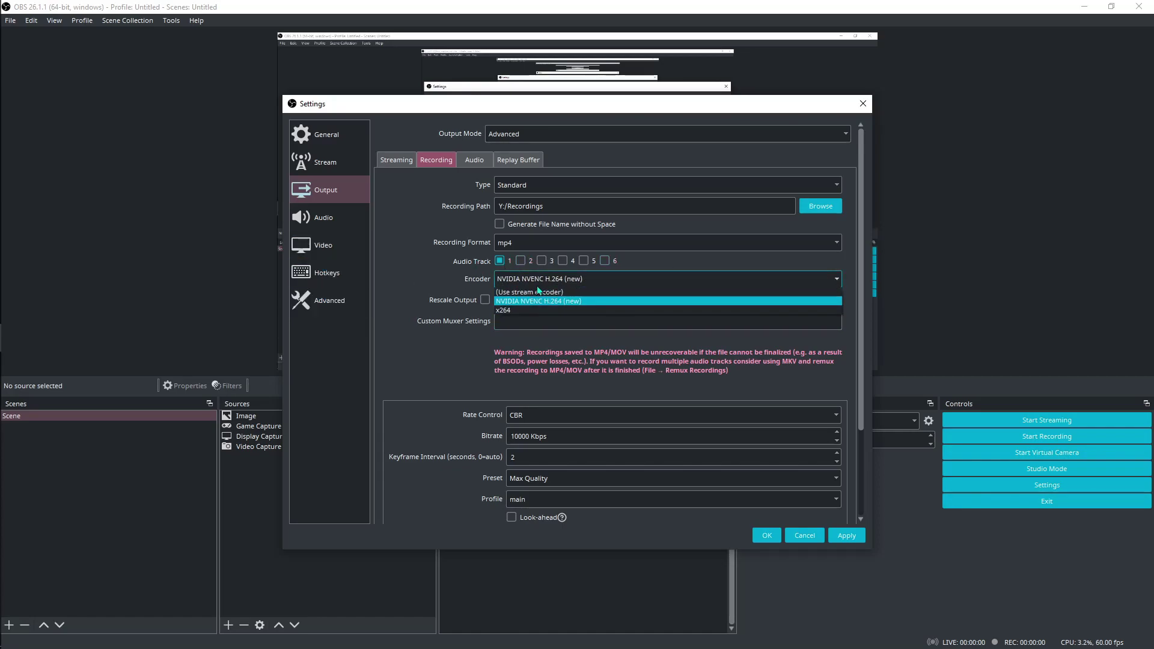
left_click(512, 302)
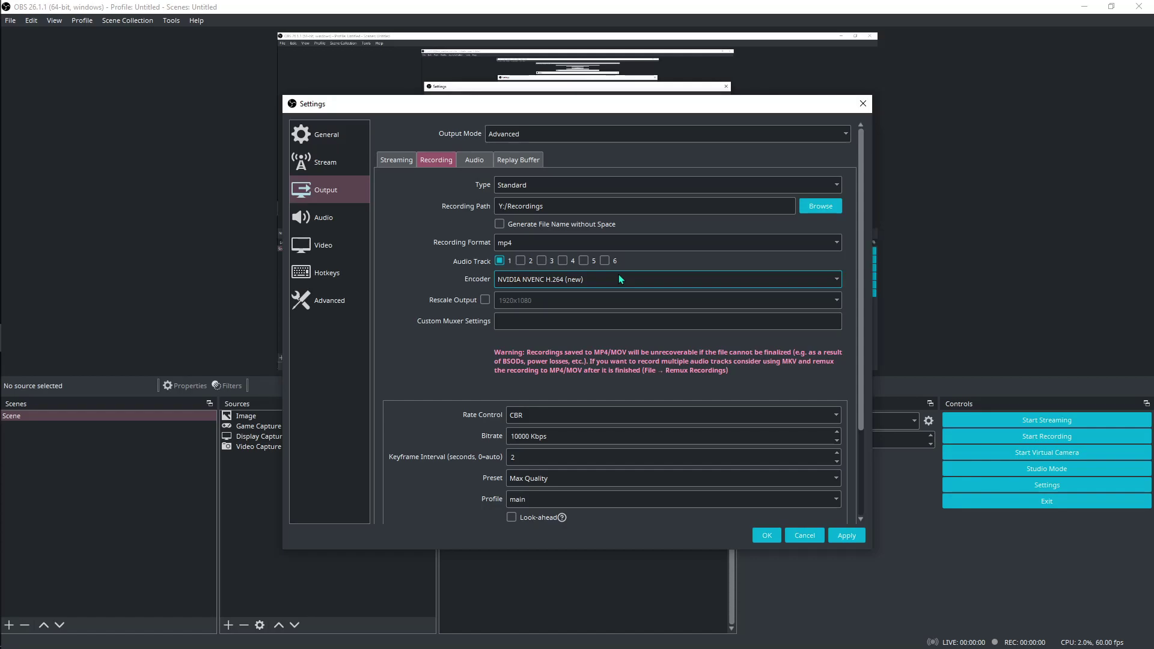
key("super")
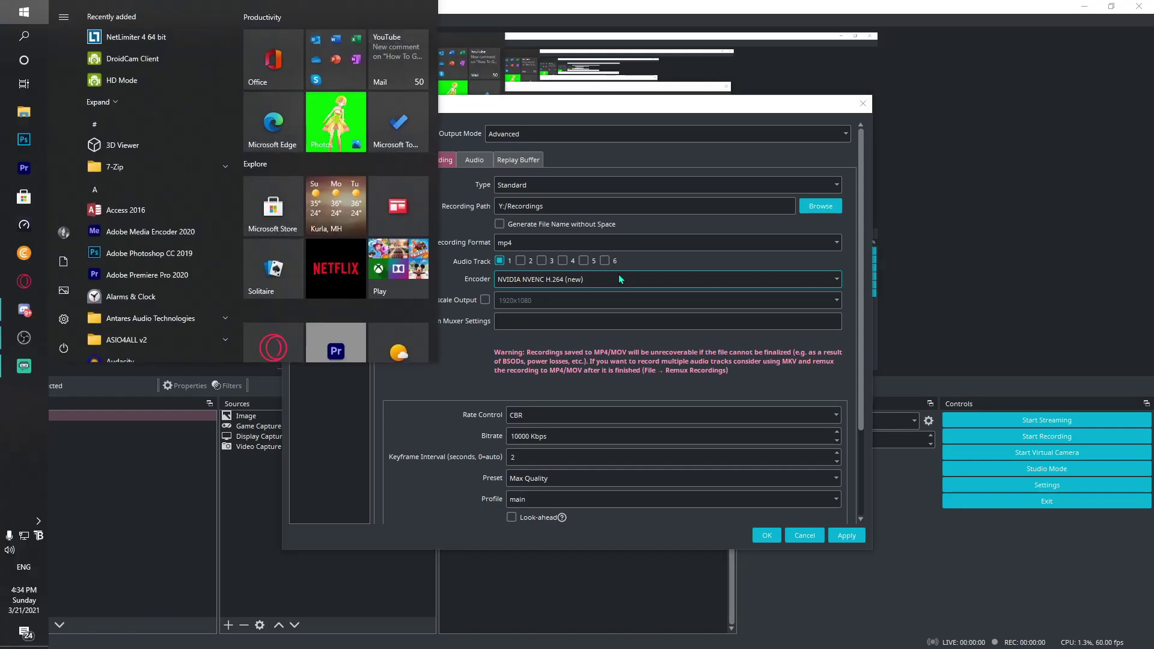
key("super")
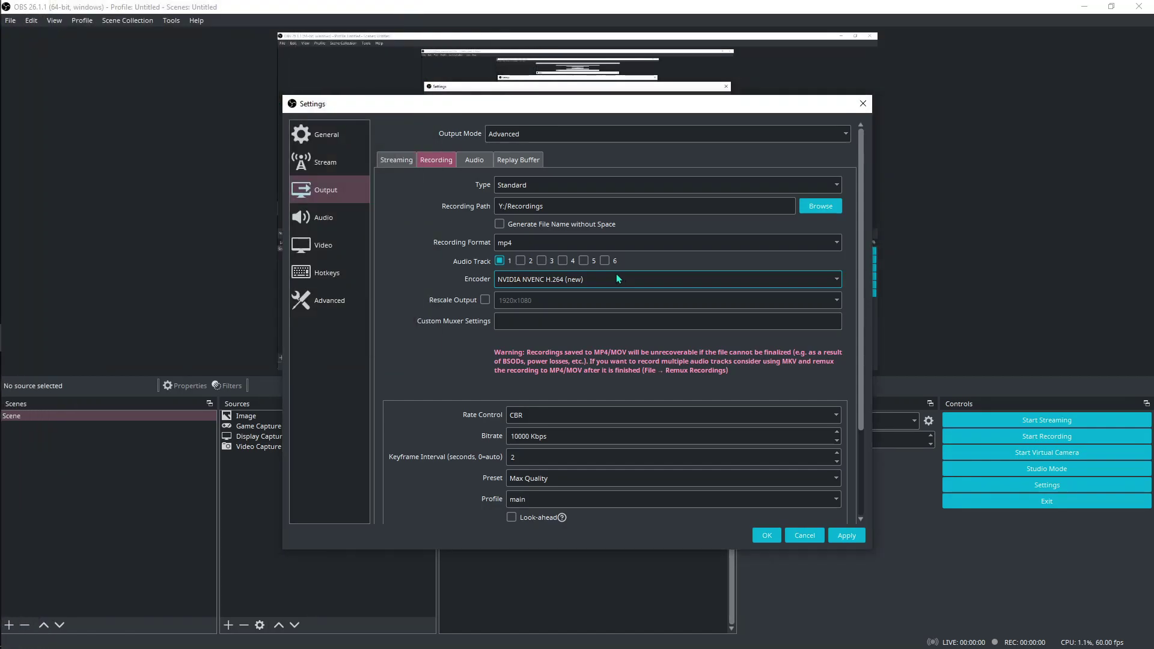
Step: Keep CBR rate control and change the recording bitrate from 10000 to 25000 Kbps
scroll(409, 364, "down", 3)
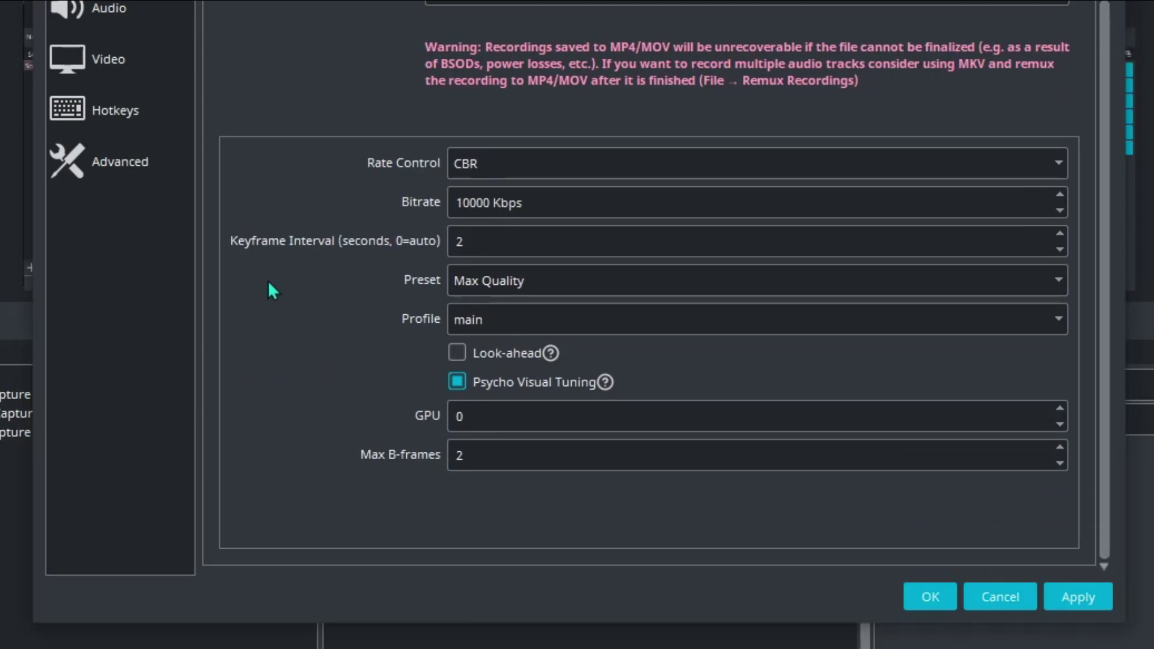
left_click(458, 161)
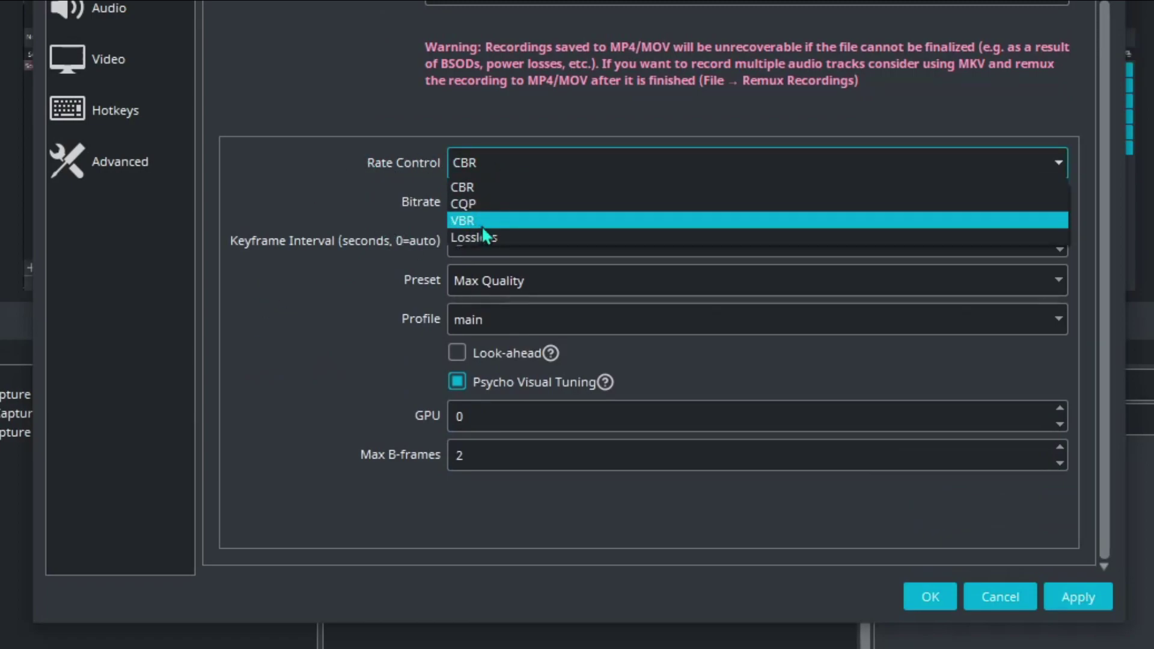
left_click(488, 188)
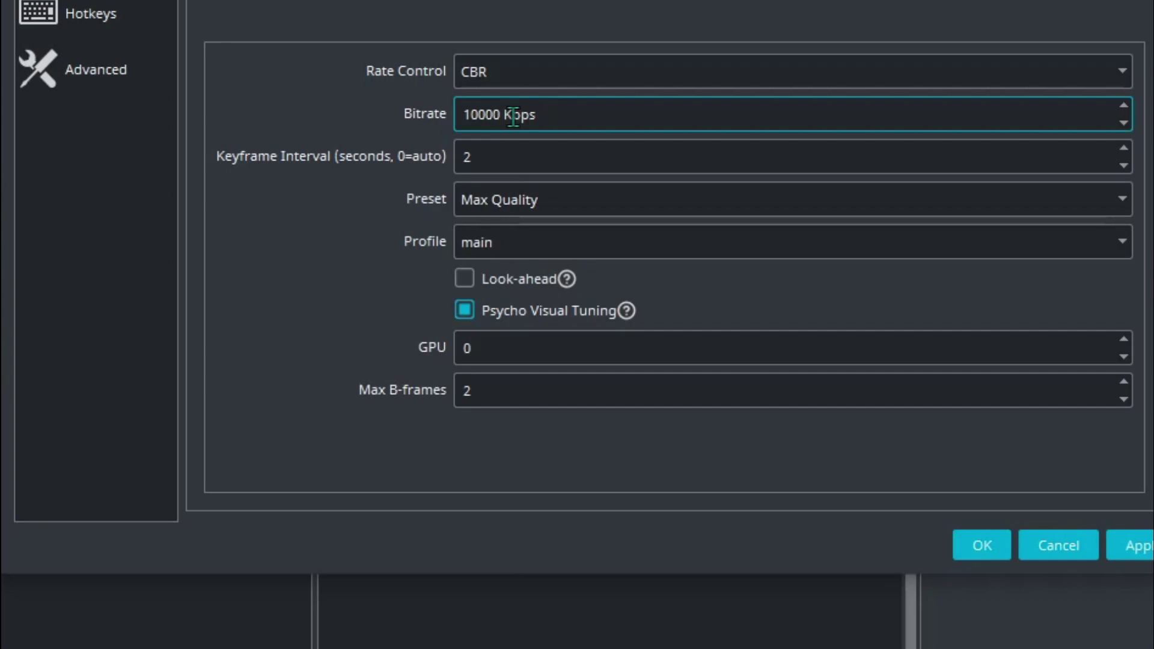
key("Delete")
key("Delete")
type("25")
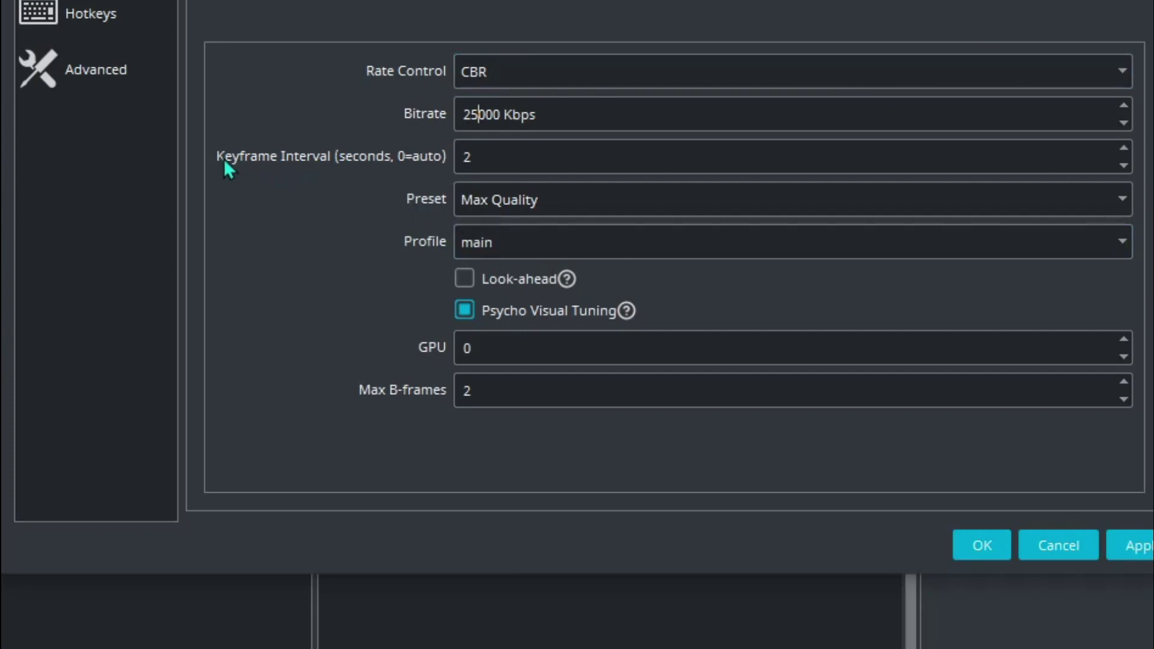
Step: Keep the recording encoder on the Max Quality preset with a 2-second keyframe interval
left_click(481, 157)
left_click(564, 200)
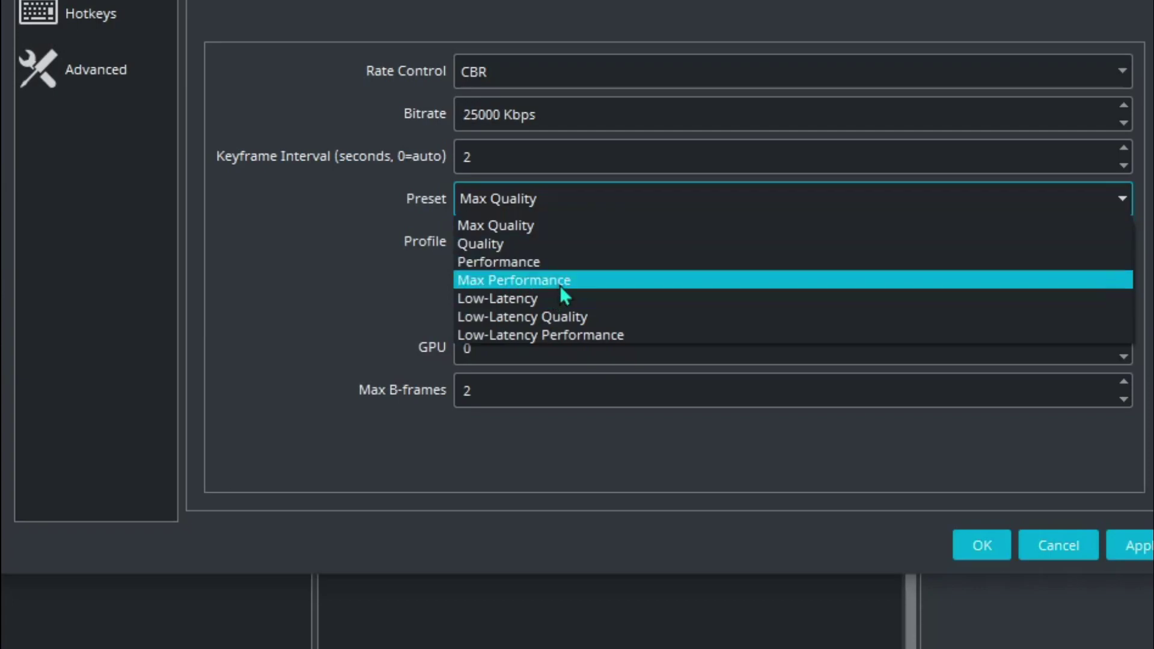
left_click(553, 223)
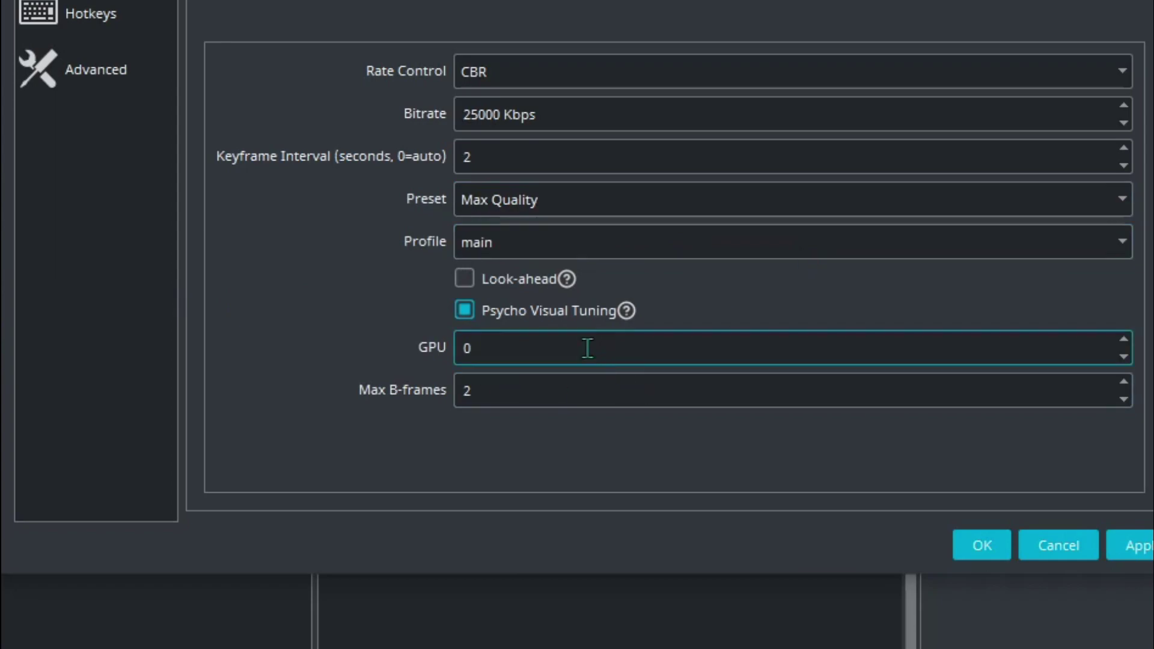
mouse_move(459, 285)
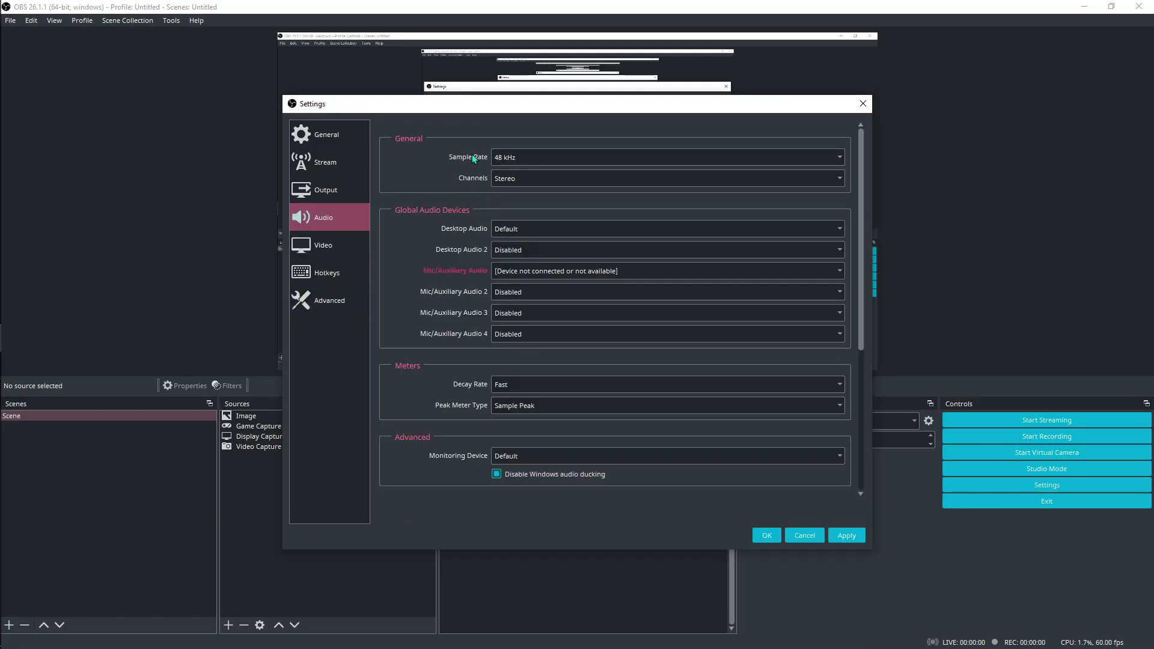
Step: Keep the OBS audio sample rate at 48 kHz with Stereo channels
left_click(521, 157)
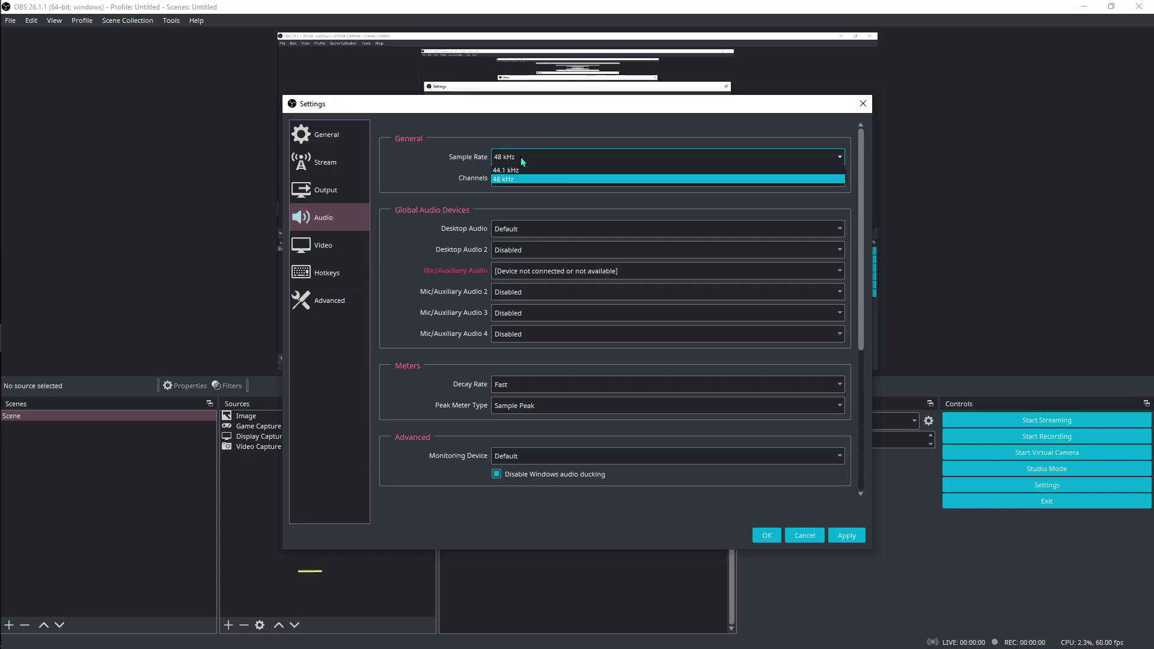
left_click(507, 179)
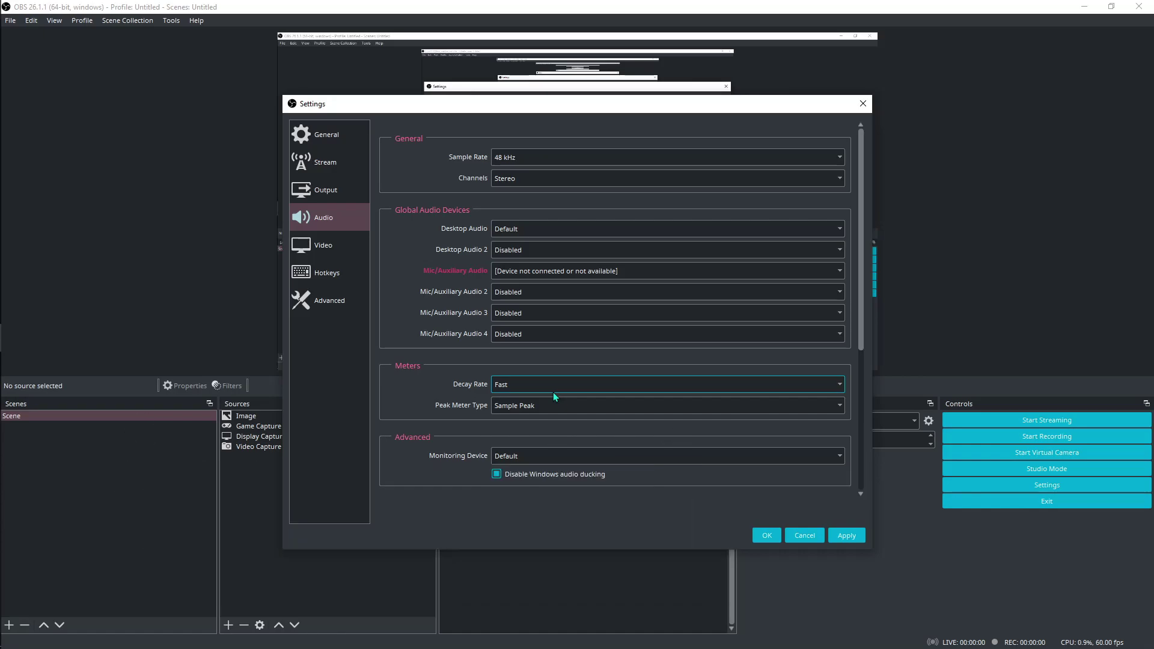
Step: Check in Control Panel's Sound settings that the Speakers use 16 bit, 48000 Hz (DVD Quality)
key("super")
type("cont")
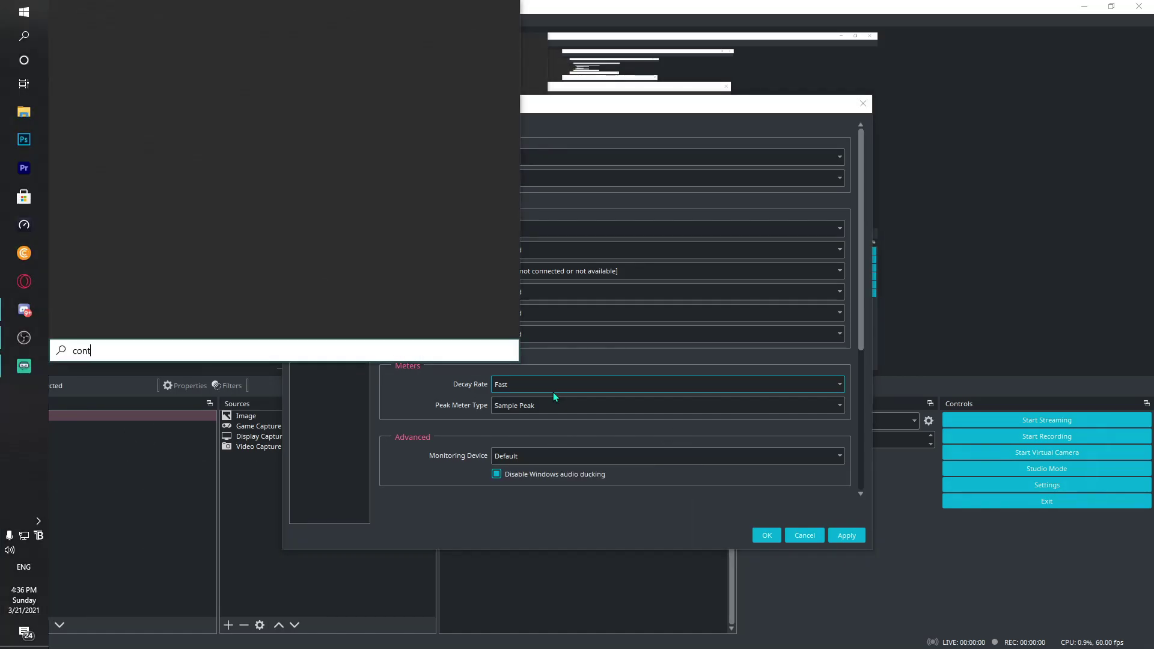
key("Return")
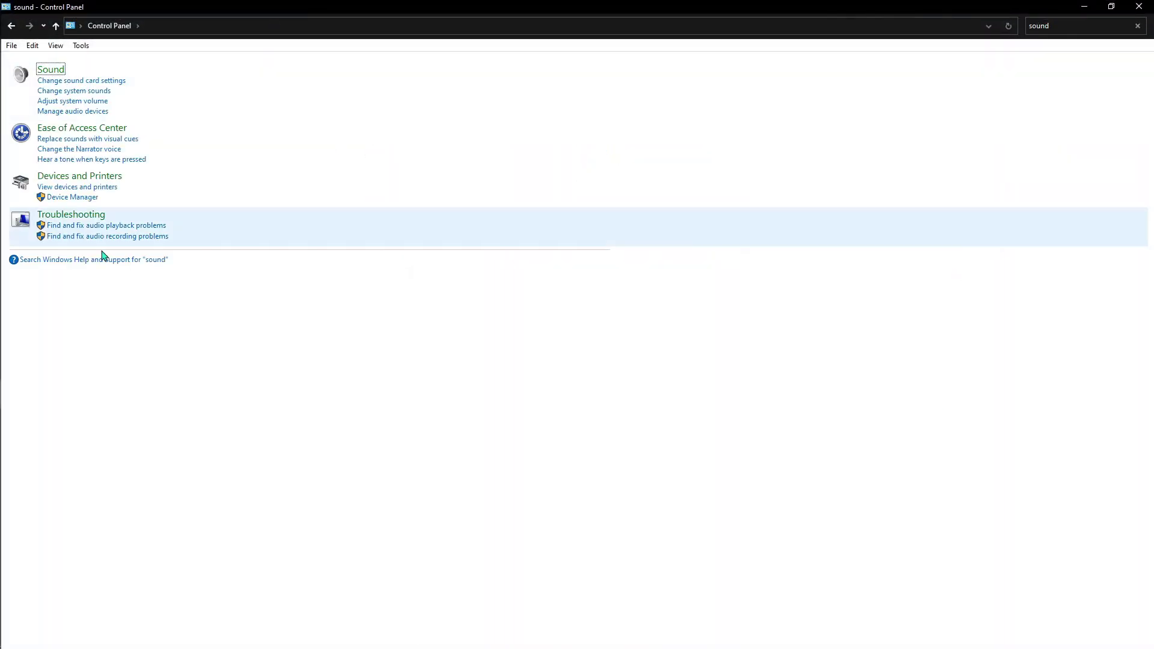
left_click(51, 81)
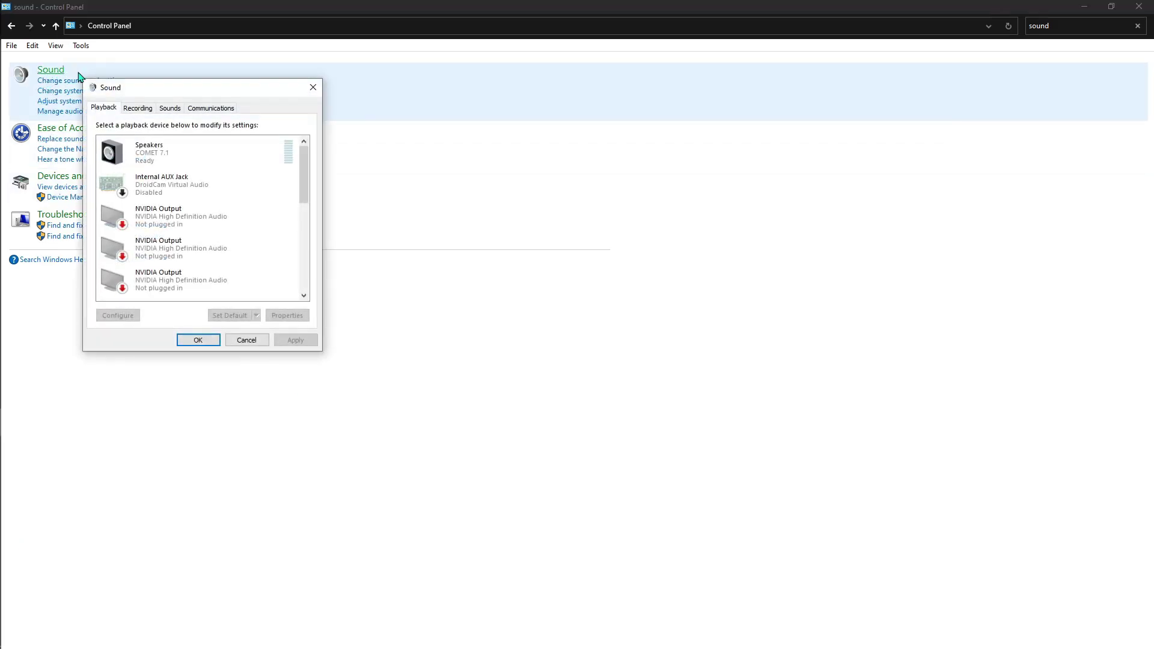
right_click(363, 240)
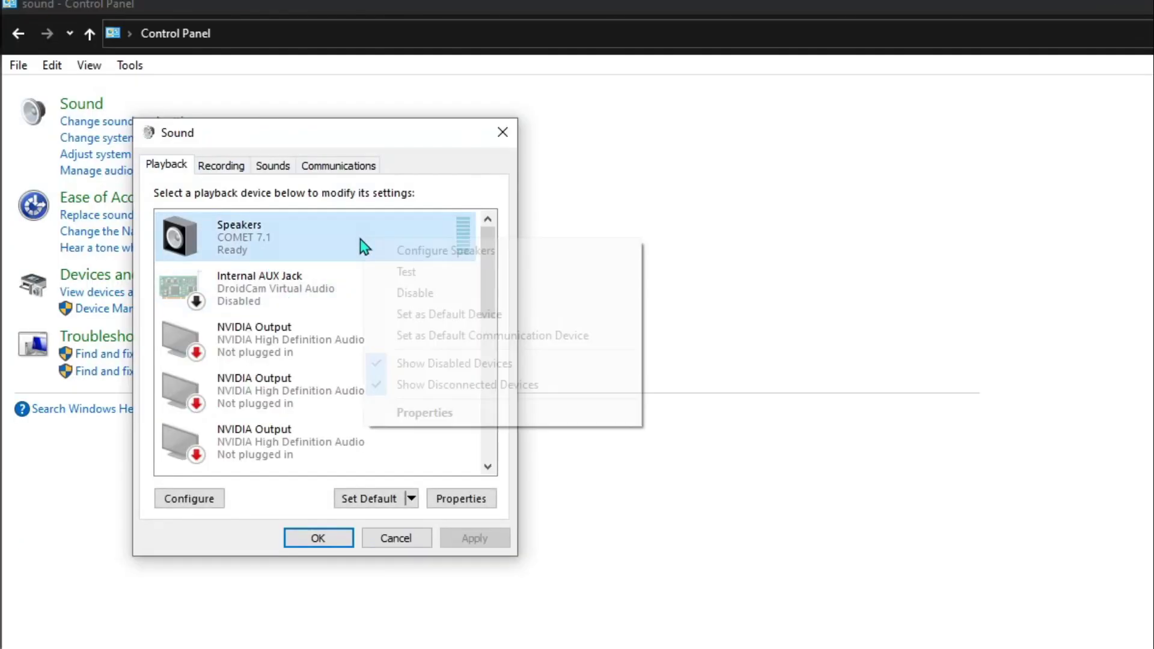
left_click(437, 414)
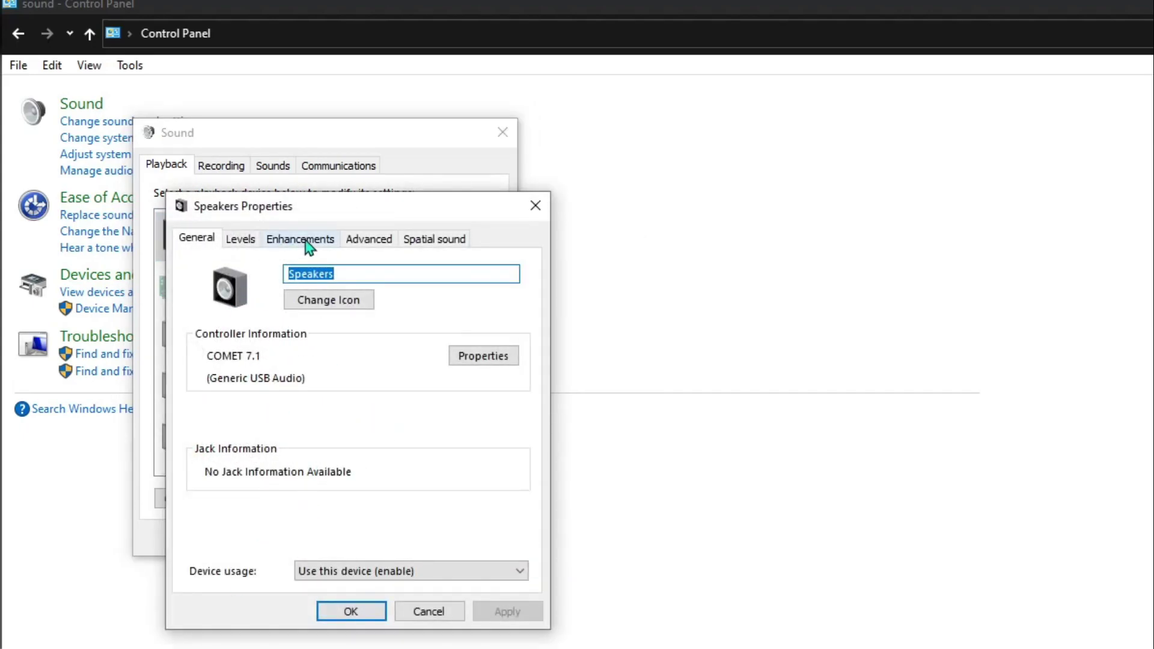
left_click(394, 242)
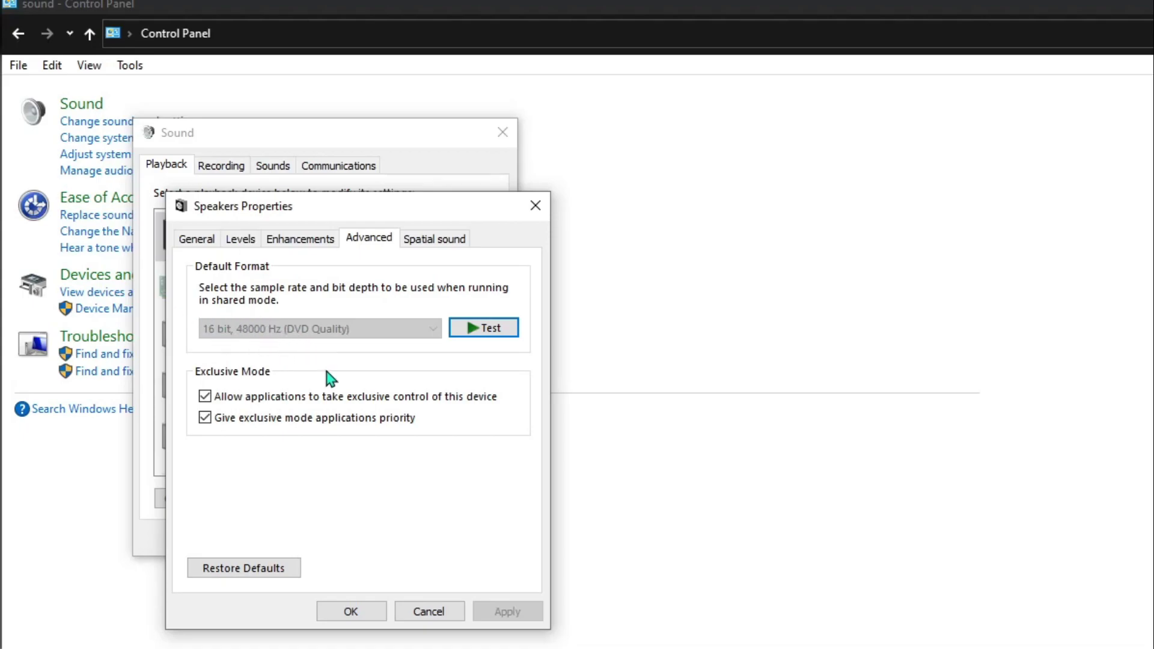
left_click(339, 611)
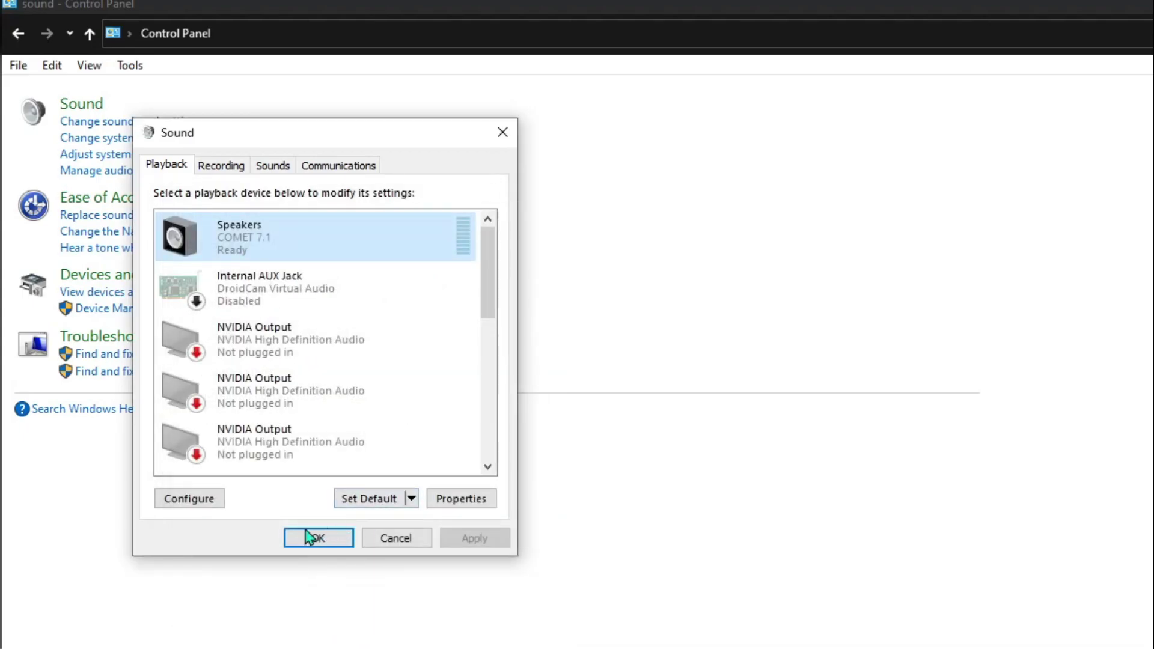
Step: Confirm the COMET microphone's recording format is 1 channel, 16 bit, 48000 Hz
left_click(216, 168)
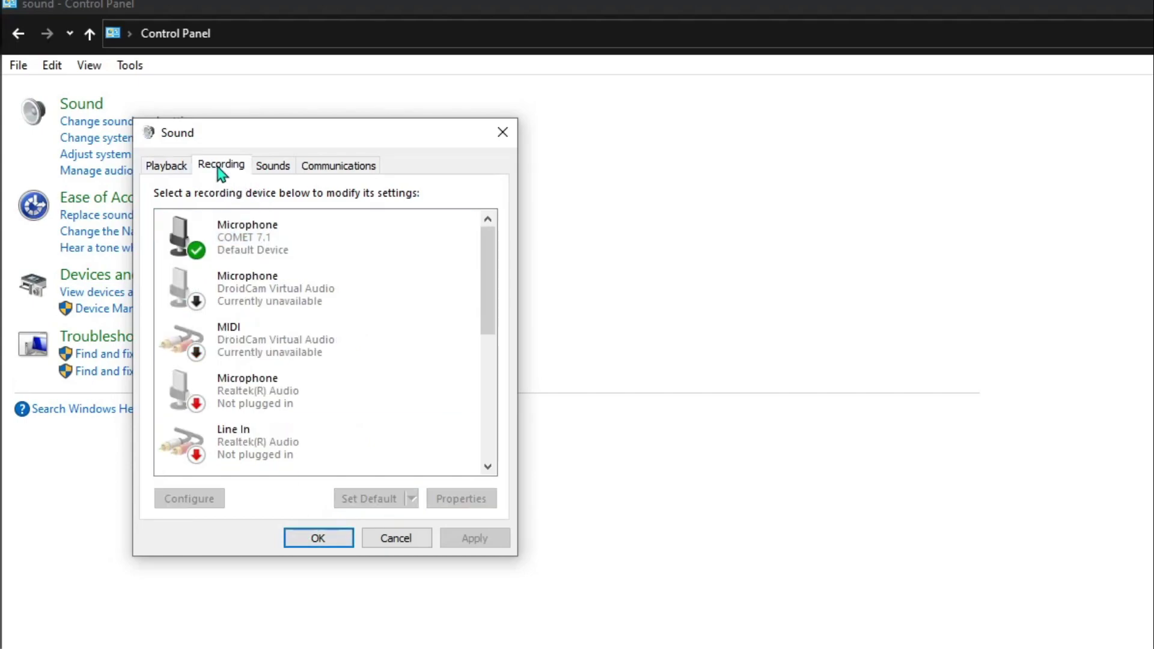
left_click(298, 249)
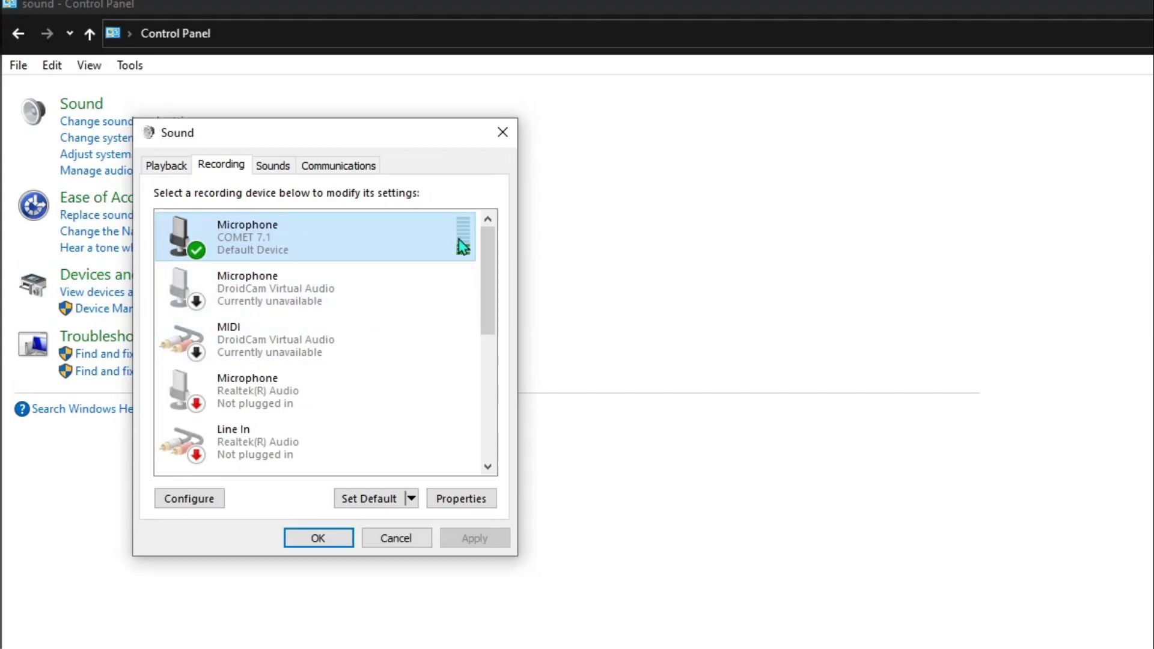
right_click(381, 233)
left_click(428, 360)
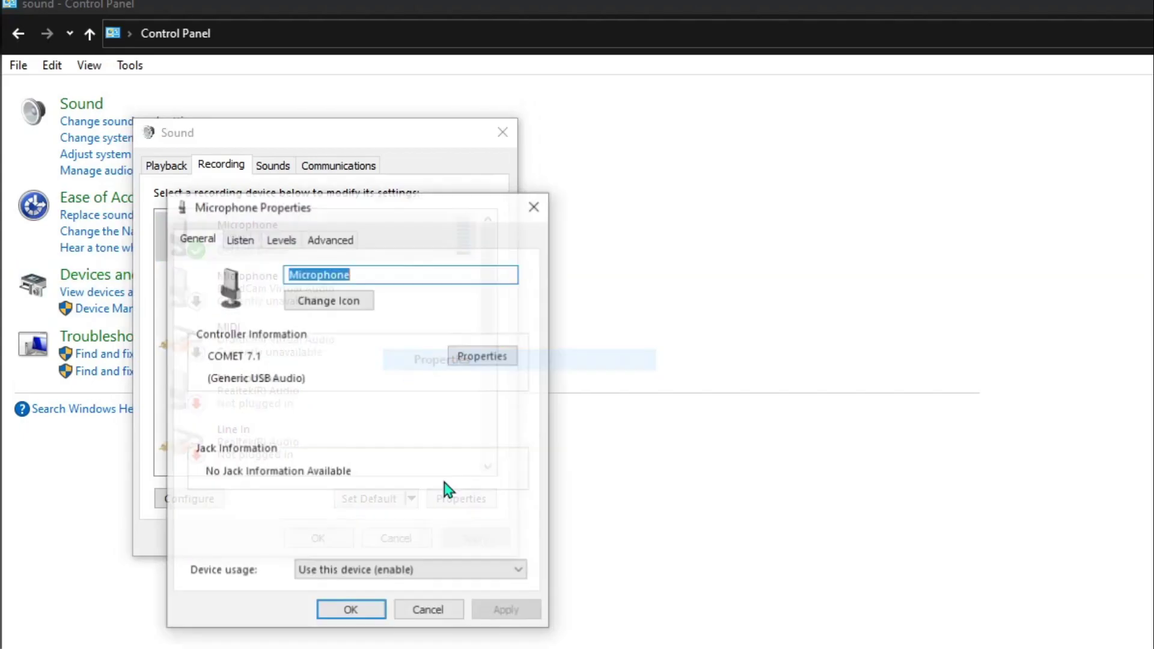
left_click(282, 239)
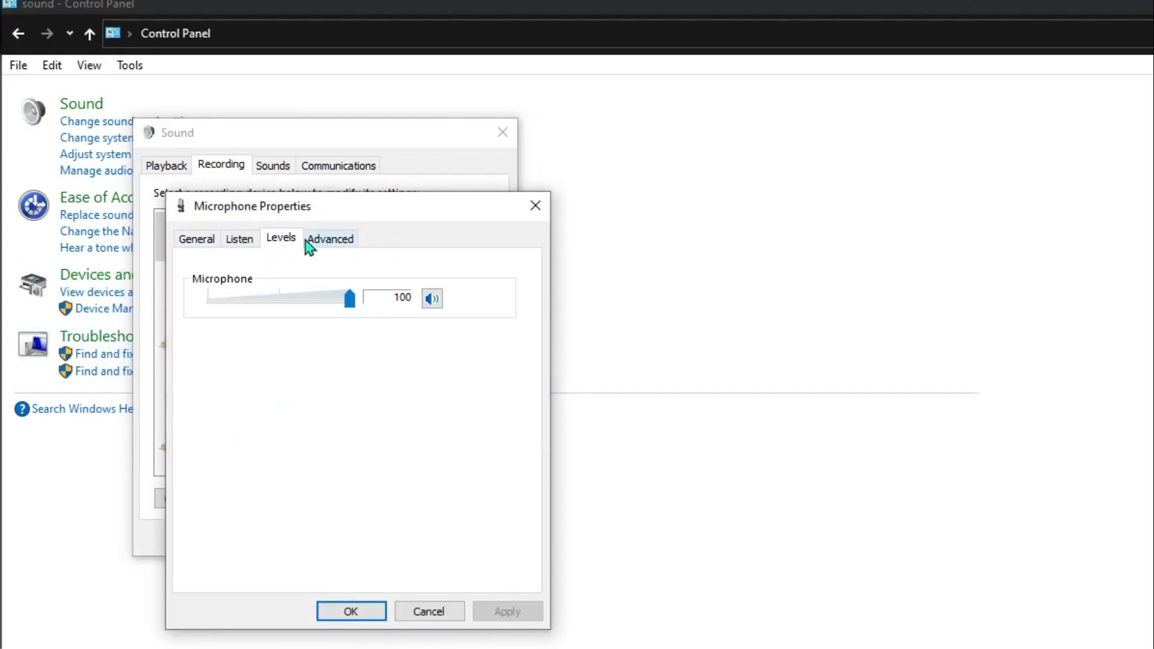
left_click(325, 239)
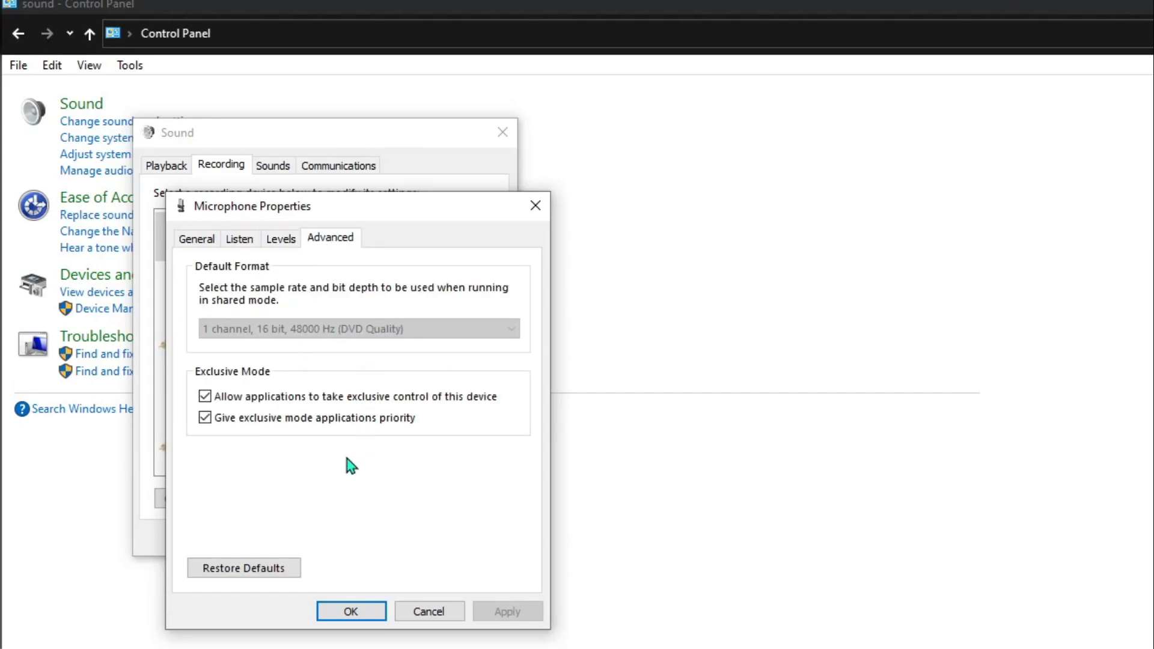
left_click(351, 611)
Step: Select the VoiceMeeter Output device in the recording devices list
scroll(324, 329, "down", 3)
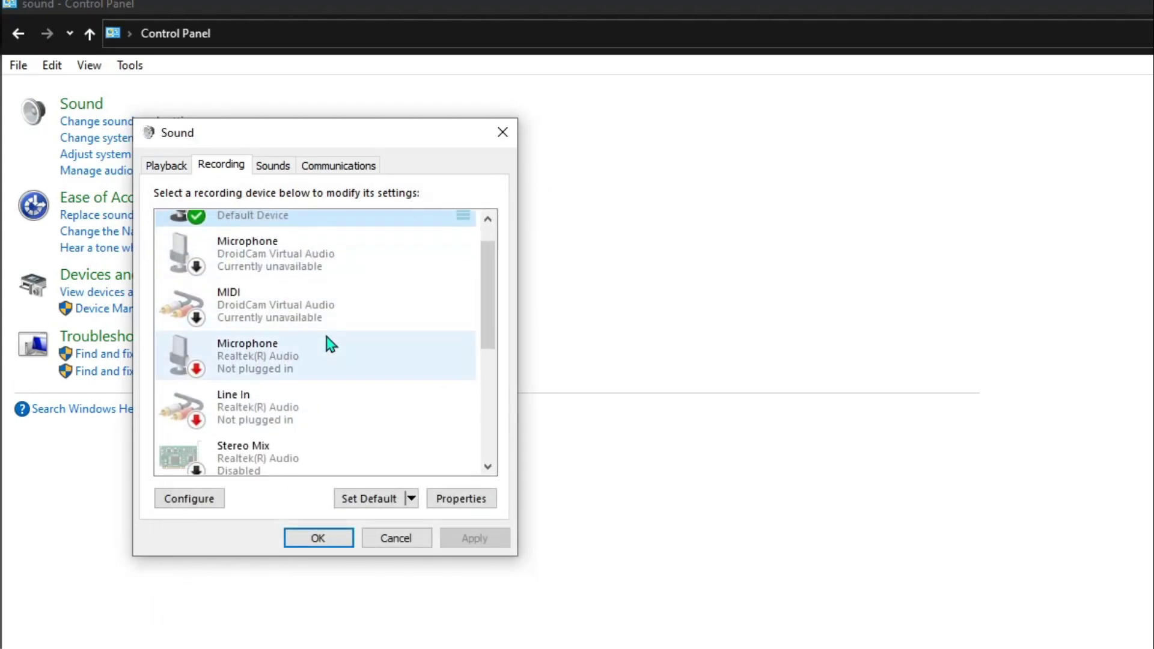
scroll(322, 330, "down", 3)
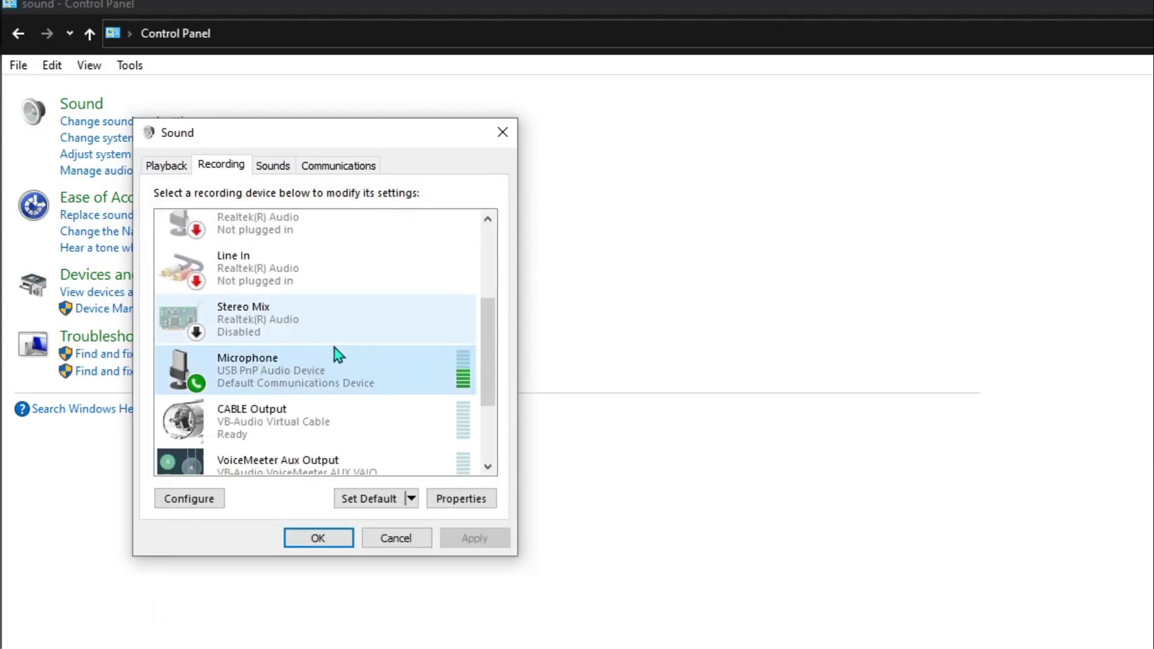
scroll(327, 307, "down", 2)
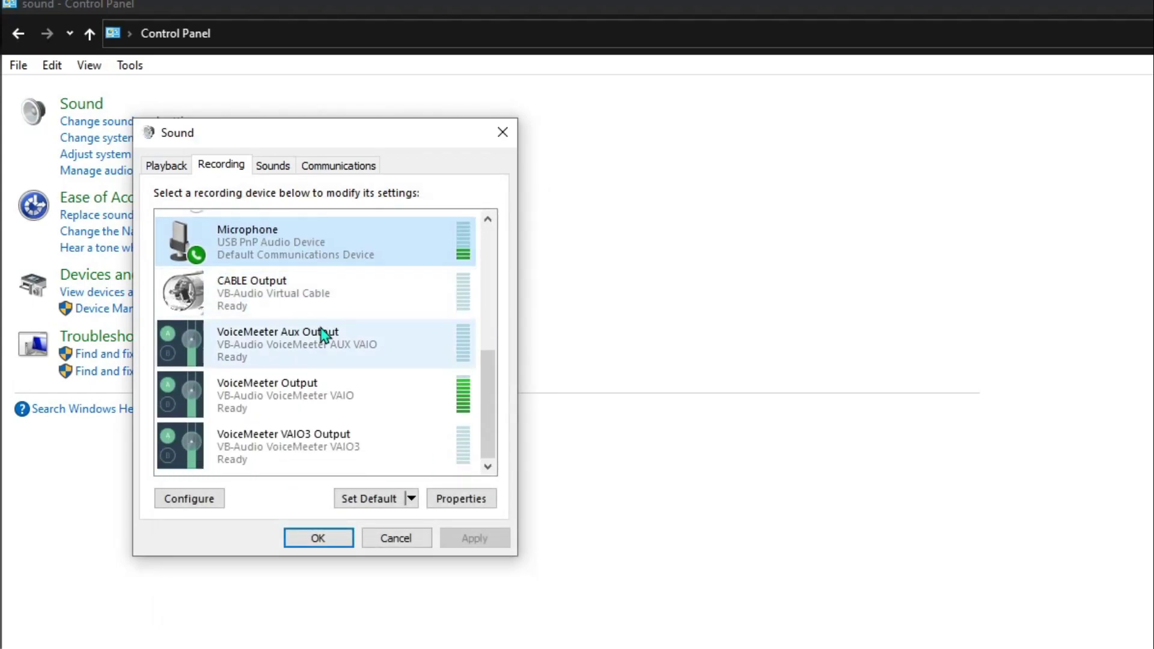
left_click(341, 415)
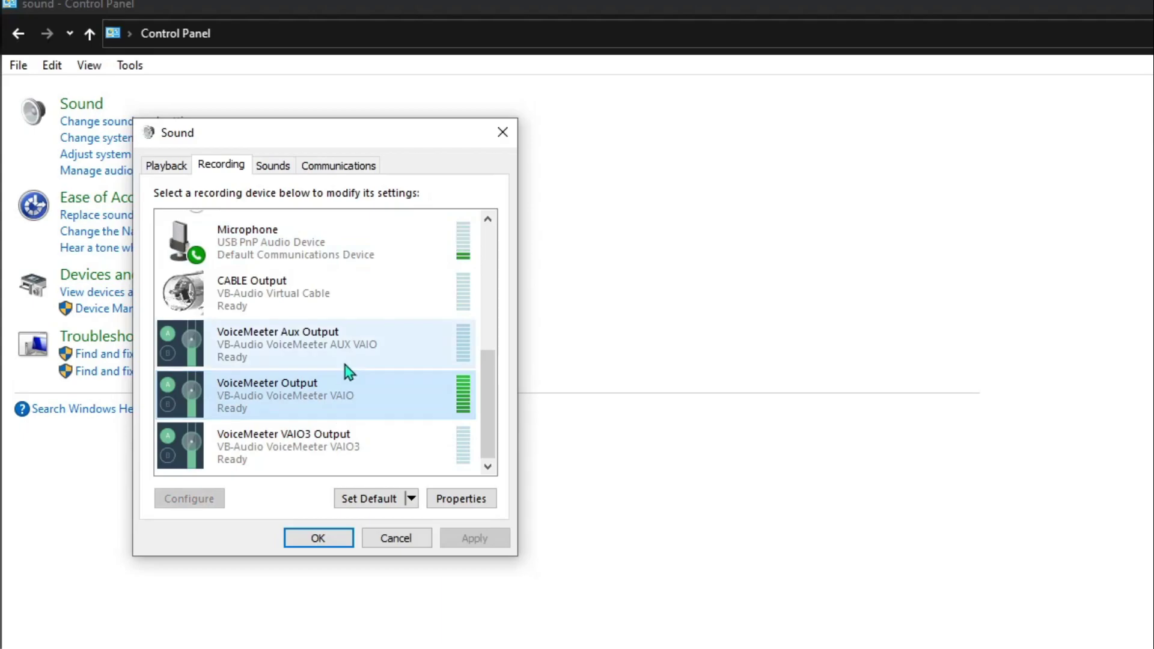
Step: Set VoiceMeeter Output's default format to 2 channel, 16 bit, 48000 Hz and apply it
right_click(382, 417)
left_click(443, 546)
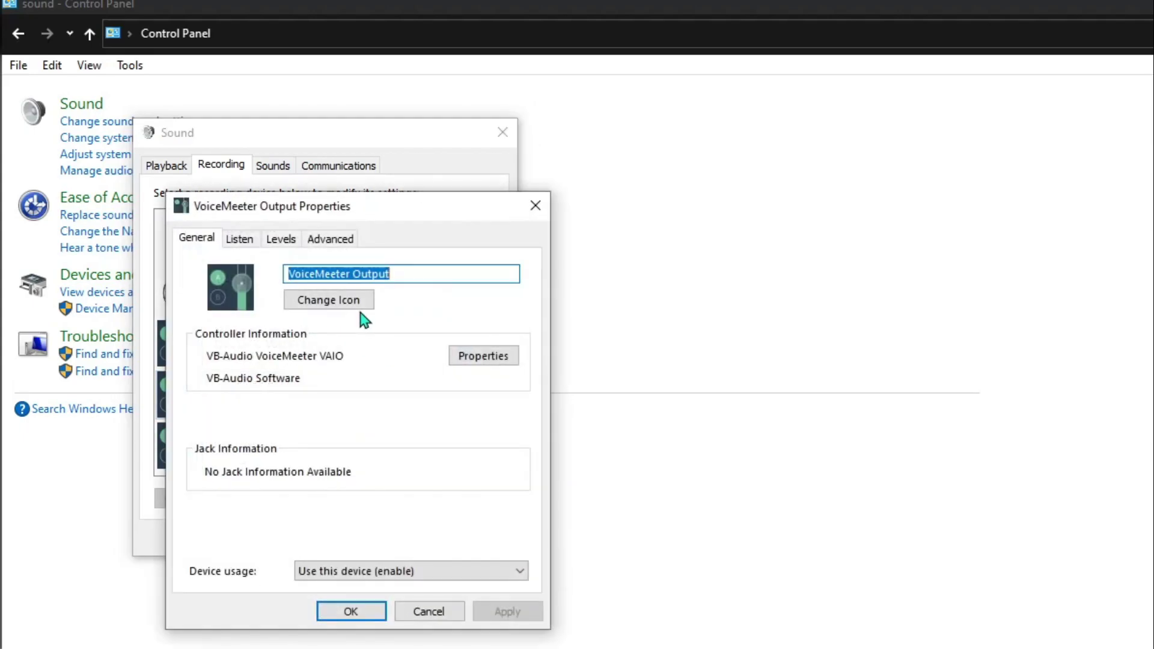
left_click(330, 239)
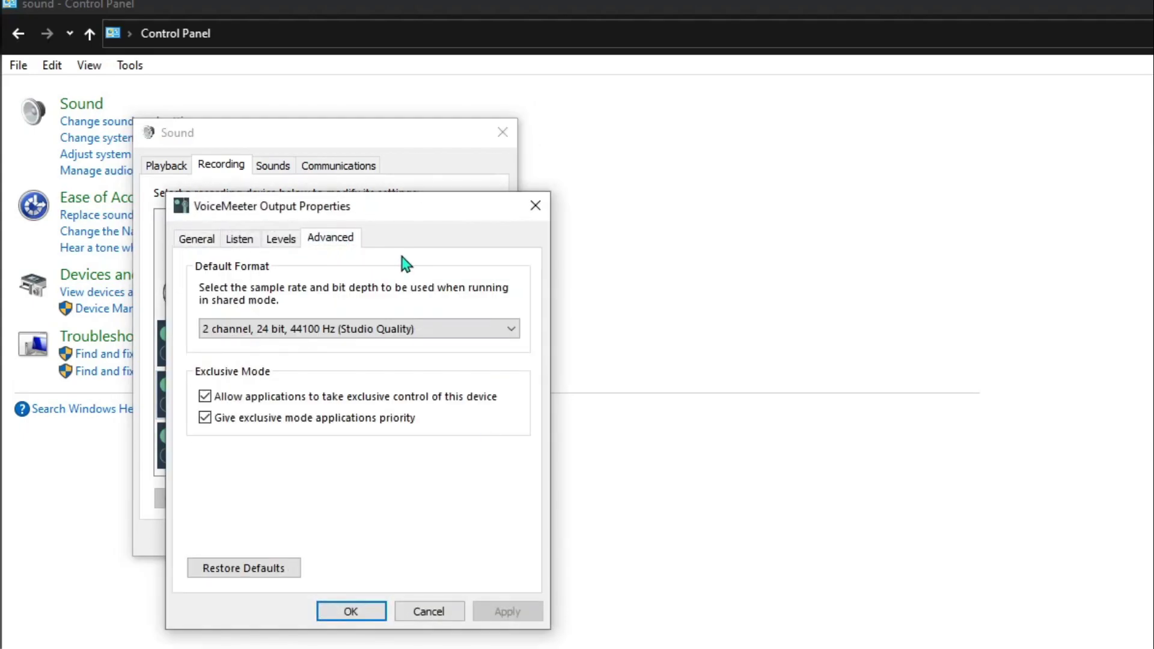
left_click(311, 333)
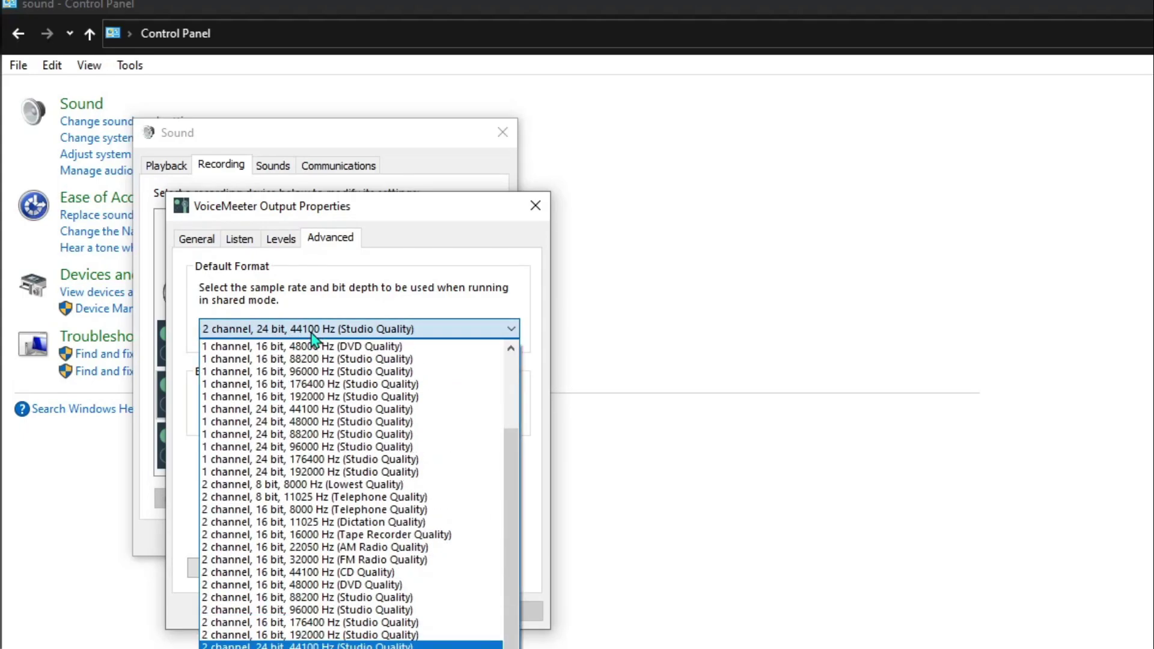
left_click(360, 594)
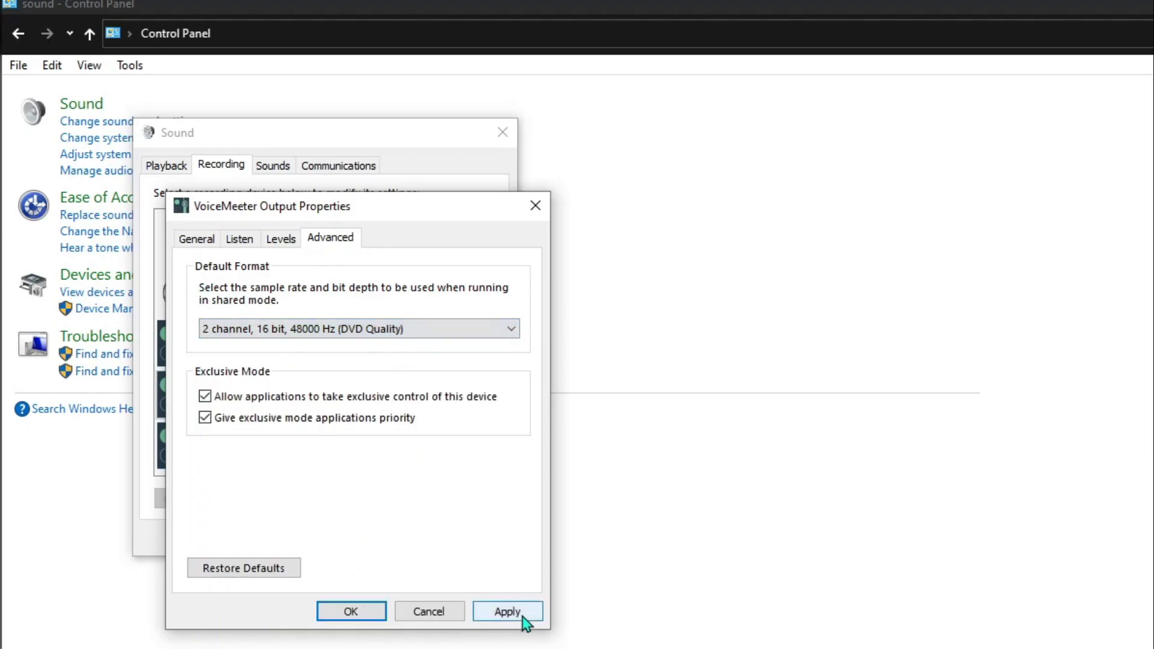
left_click(522, 617)
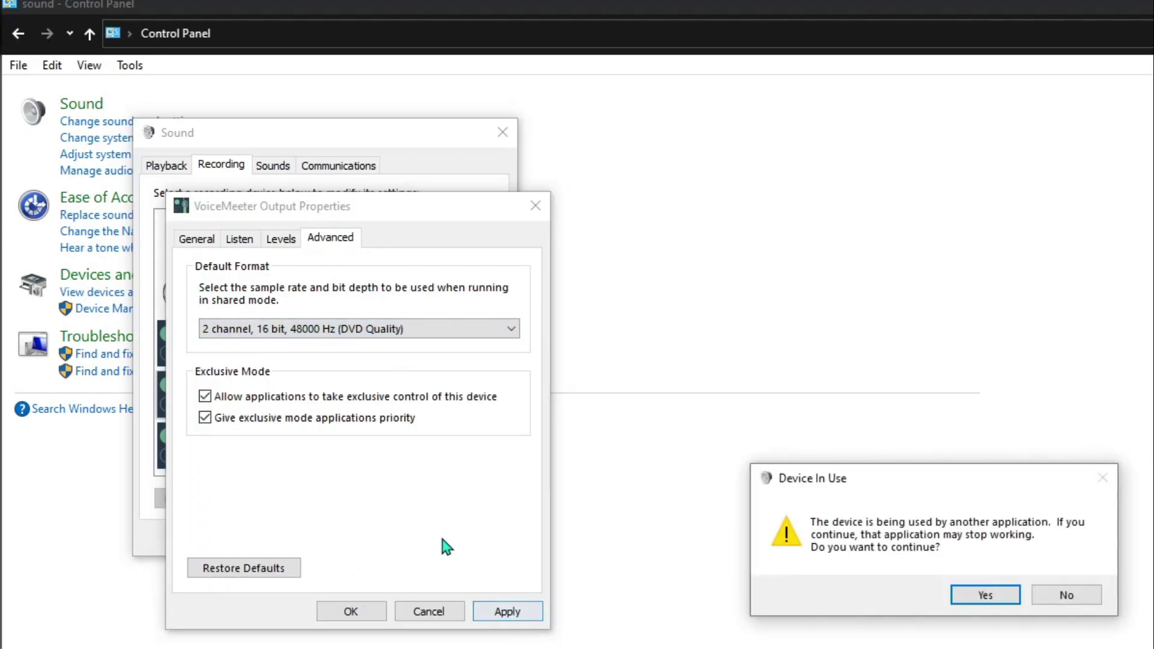
left_click(988, 595)
left_click(347, 611)
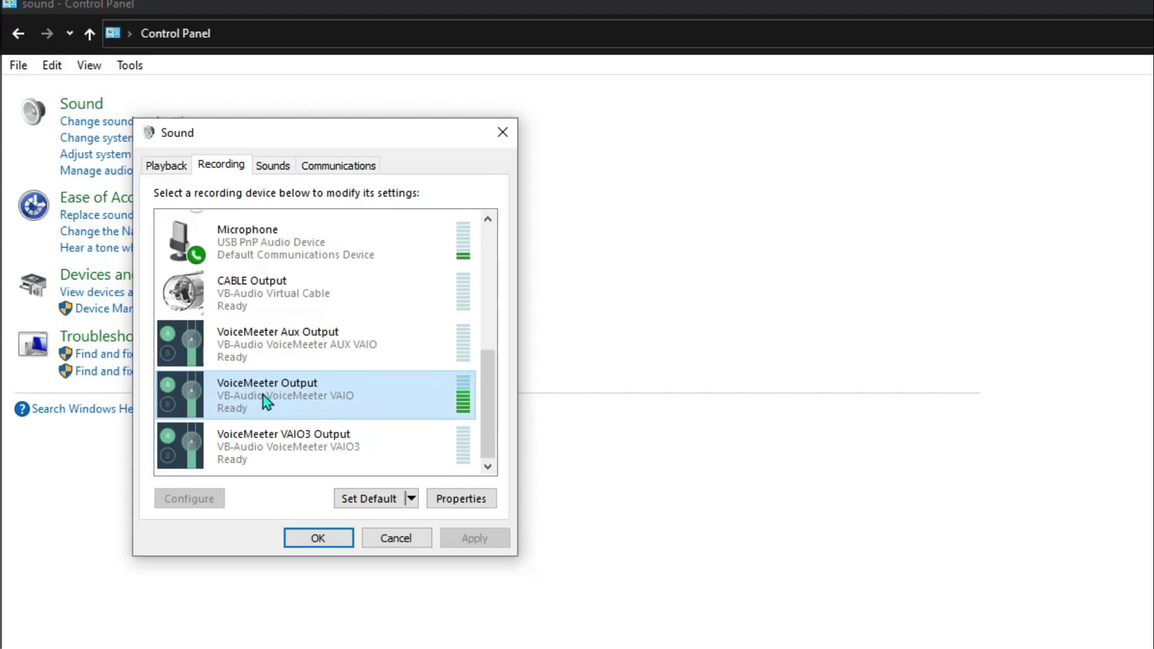
Step: Verify the Microphone is at 48000 Hz without changes, then close the Sound window
scroll(299, 325, "up", 1)
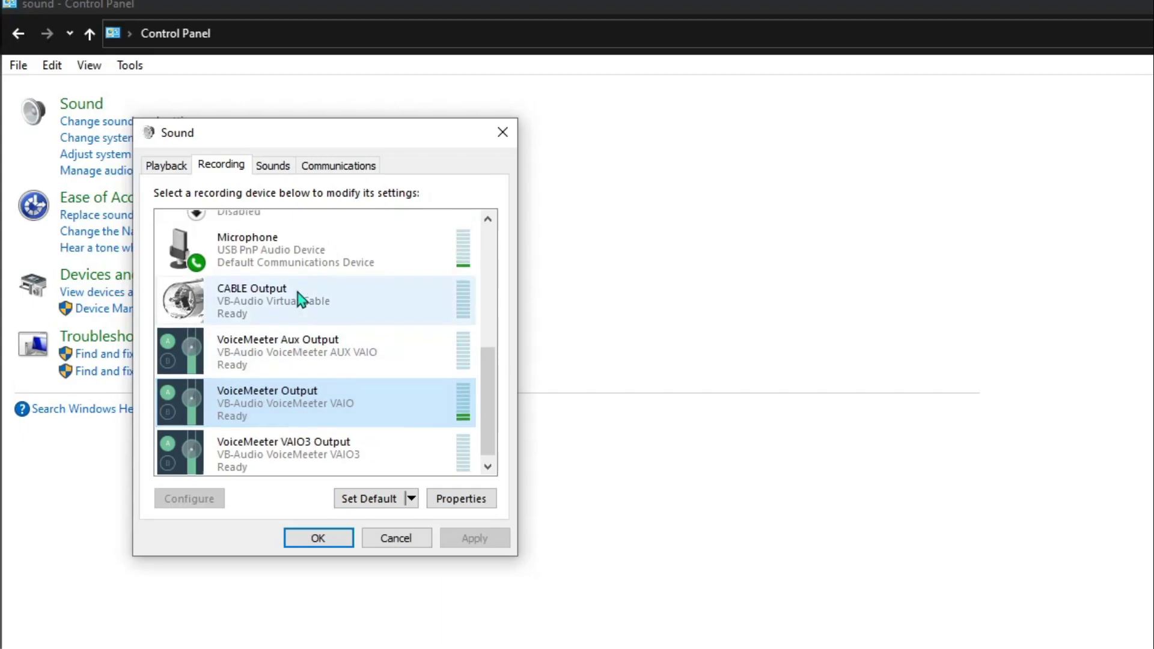
right_click(302, 248)
left_click(361, 377)
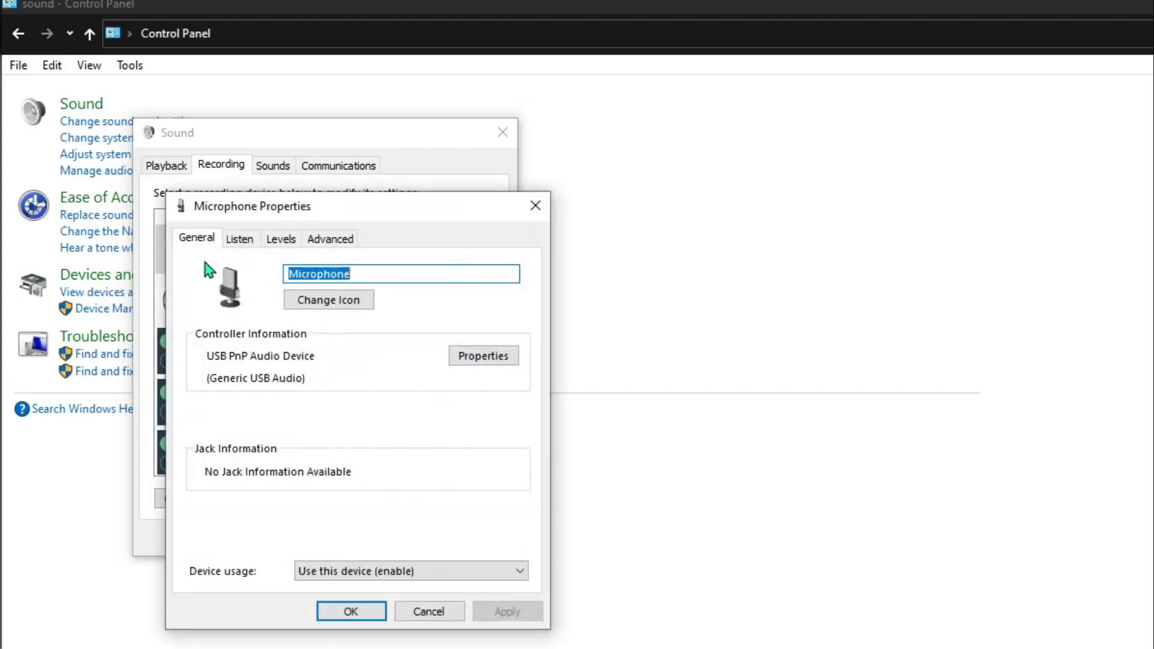
left_click(331, 237)
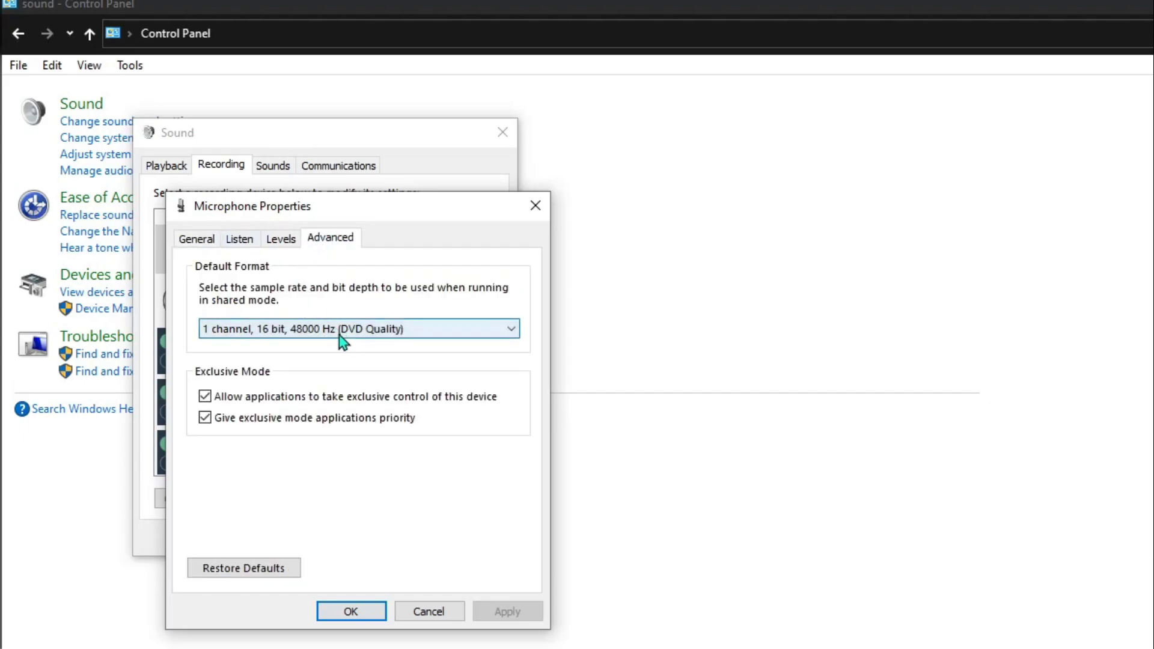
left_click(447, 612)
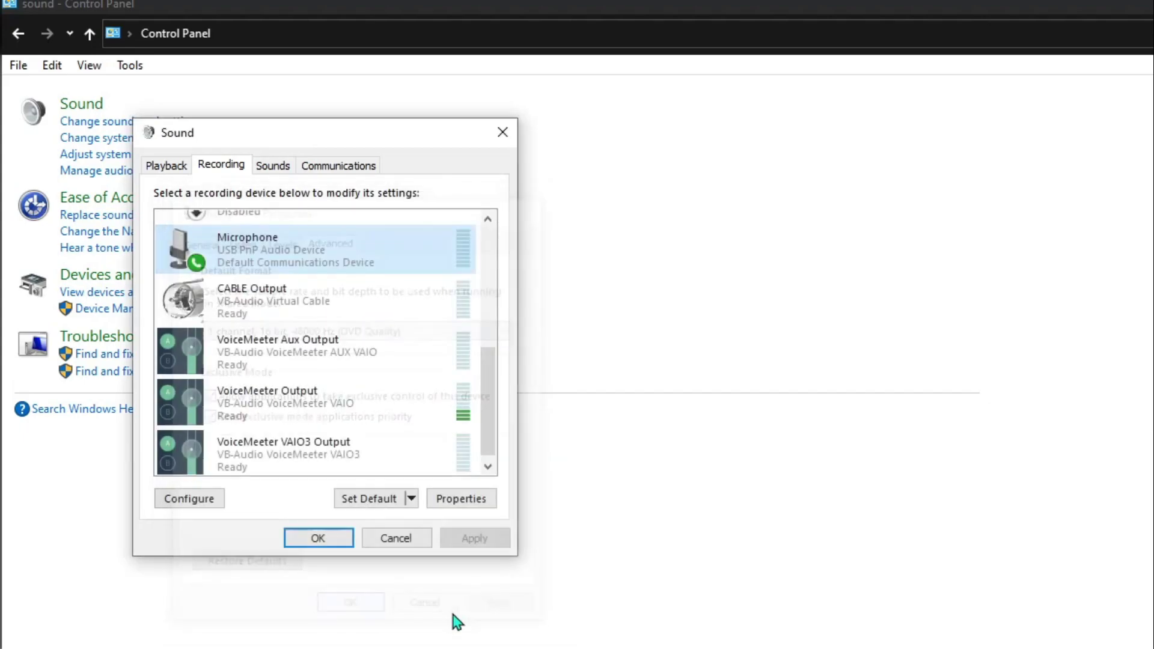
left_click(322, 538)
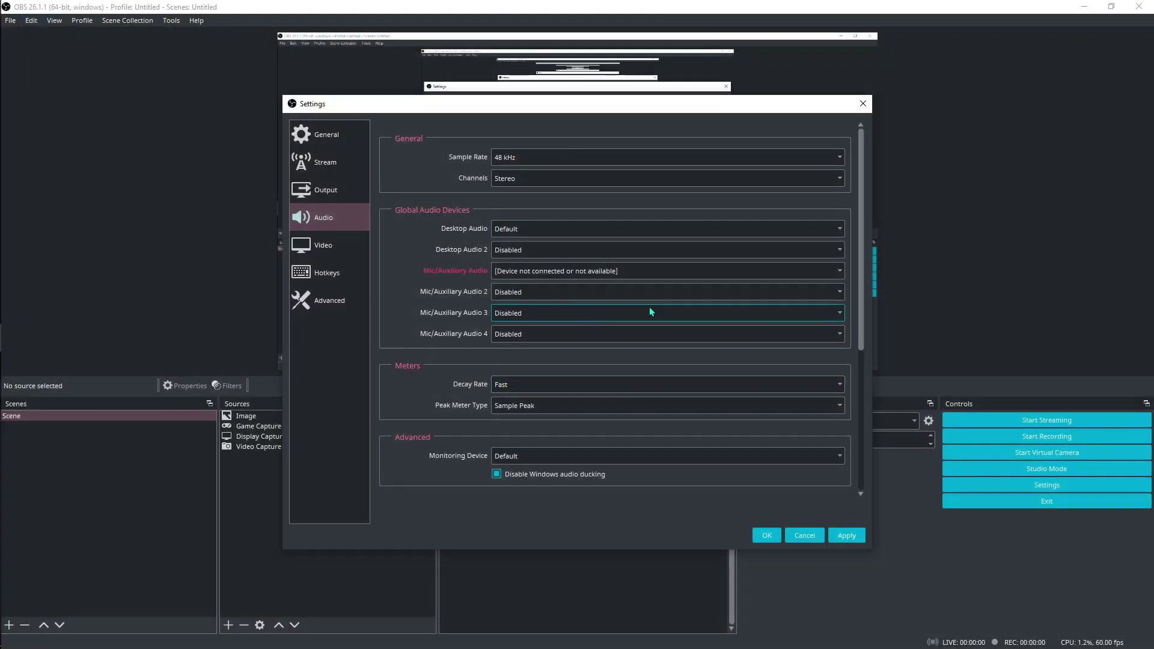
Step: Keep the audio Sample Rate at 48 kHz
left_click(524, 156)
left_click(515, 160)
left_click(523, 159)
left_click(525, 162)
Step: Review the rest of the Audio page and move on to the Video settings
scroll(442, 498, "down", 1)
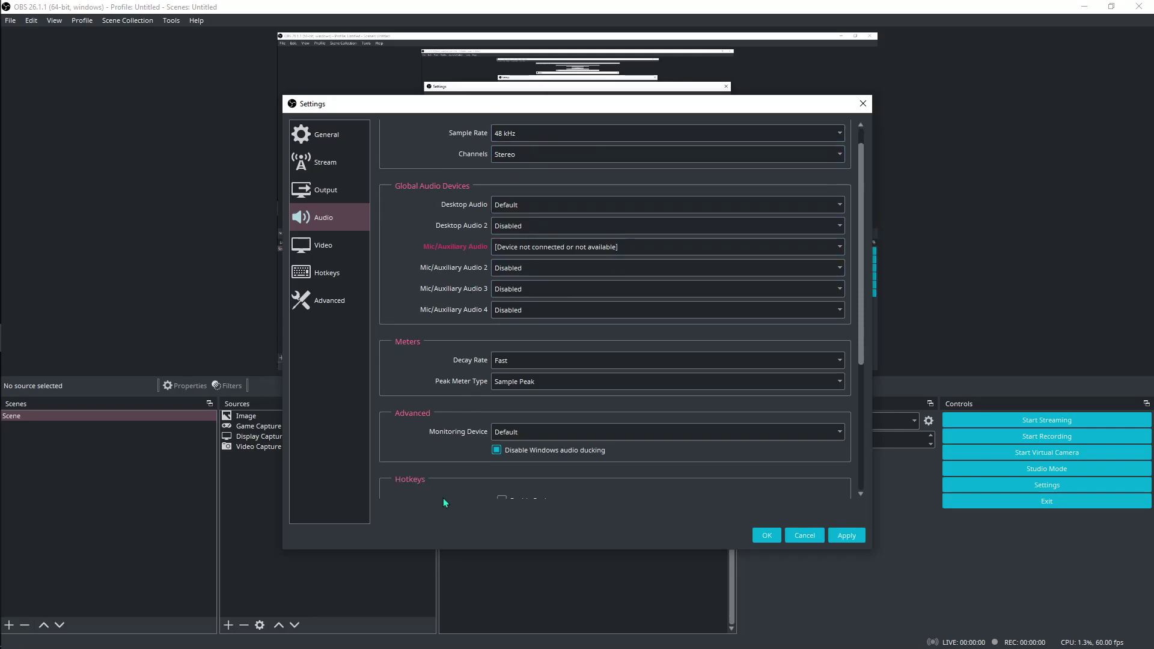
scroll(419, 377, "down", 5)
scroll(411, 387, "up", 6)
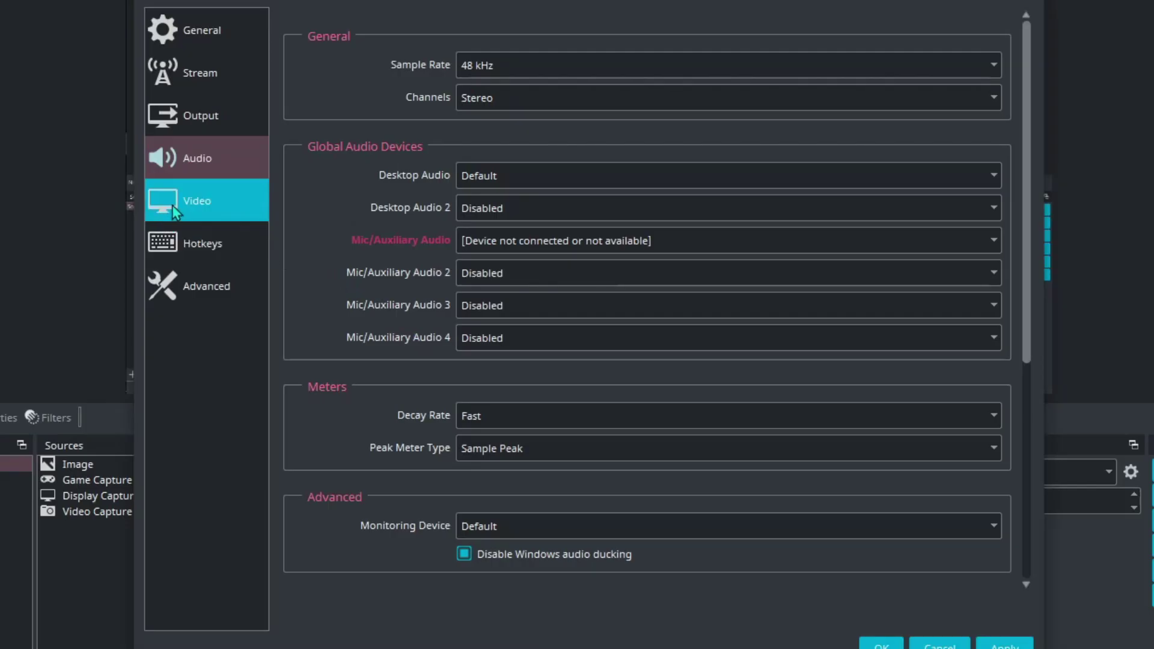
left_click(319, 245)
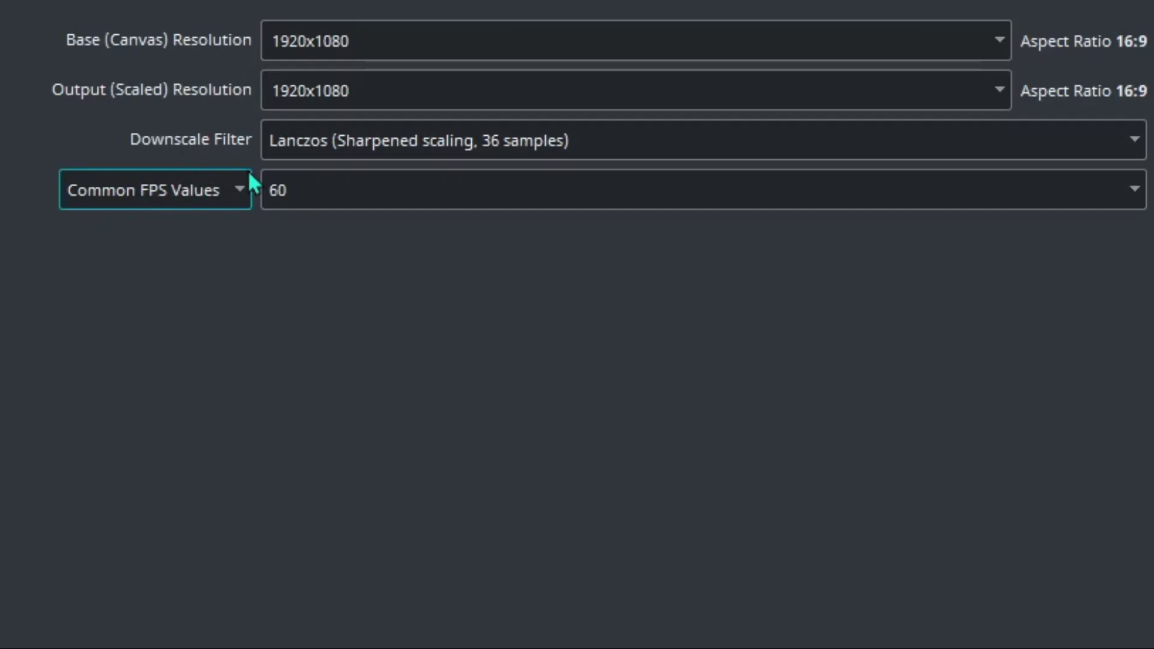
Step: List the Downscale Filter options: Bilinear, Area, Bicubic and Lanczos
left_click(372, 154)
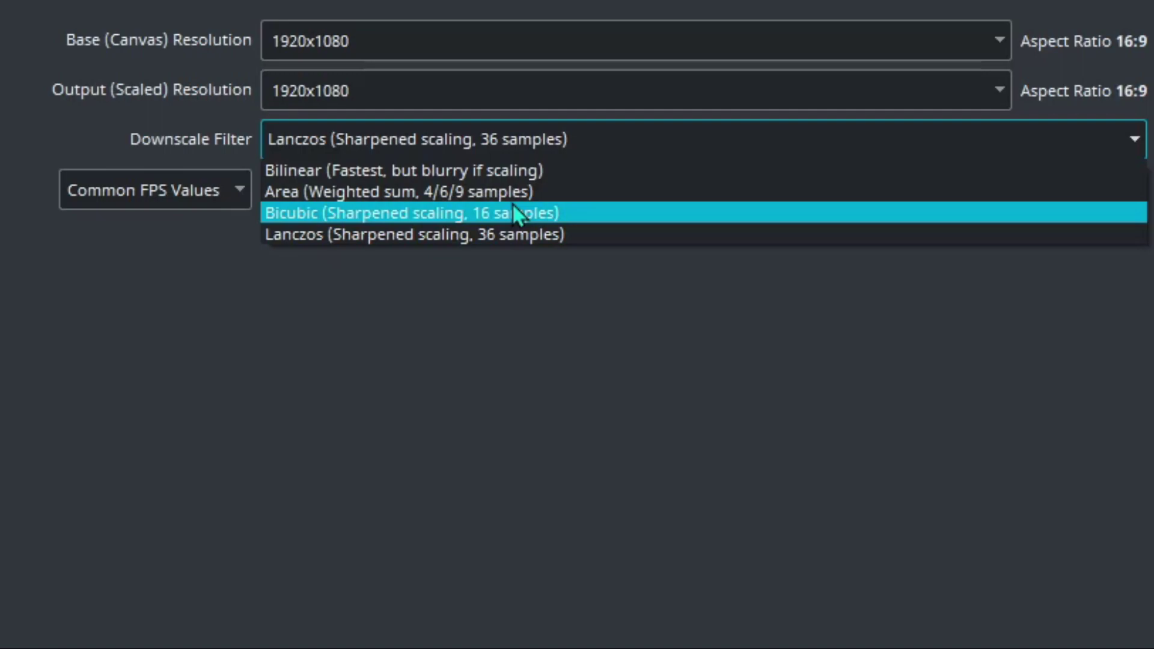
Step: Keep Lanczos as the downscale filter and Common FPS Values as the frame-rate mode
left_click(458, 232)
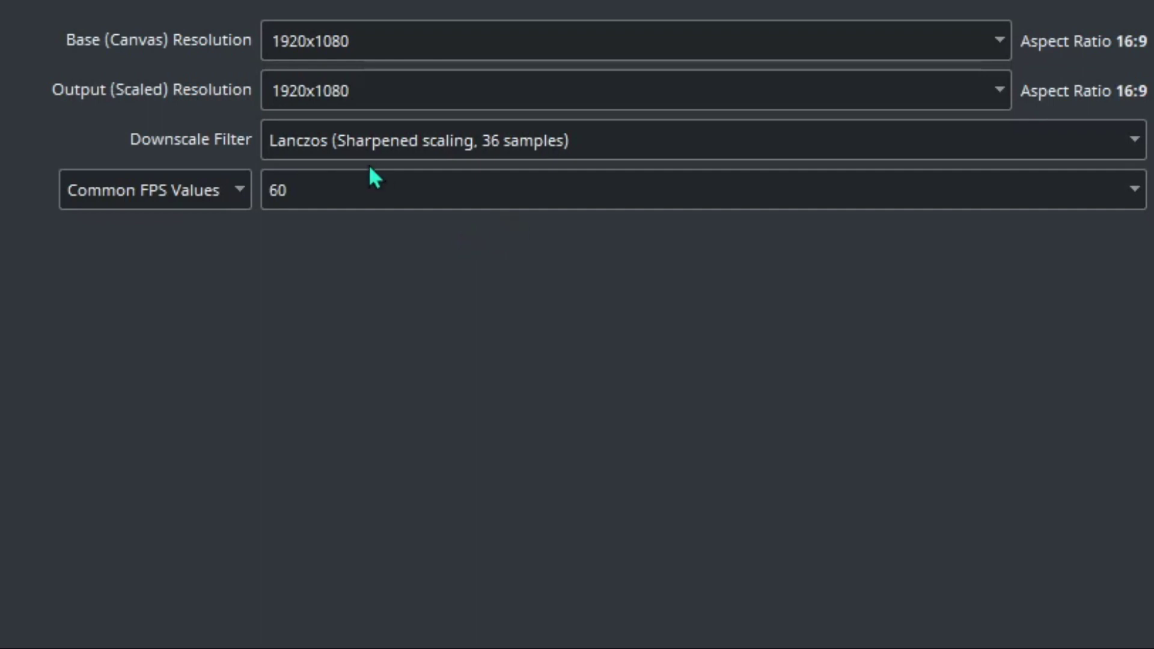
left_click(229, 201)
left_click(229, 204)
Step: Leave the frame rate at 60 FPS and go to the Hotkeys page
left_click(382, 206)
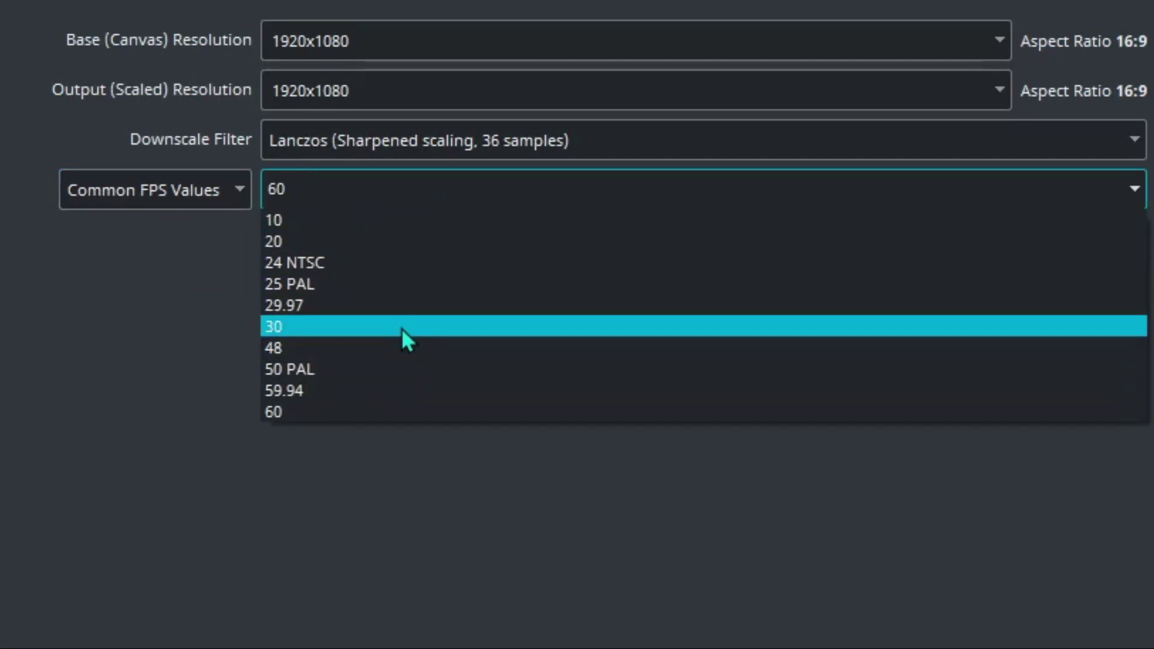
left_click(392, 413)
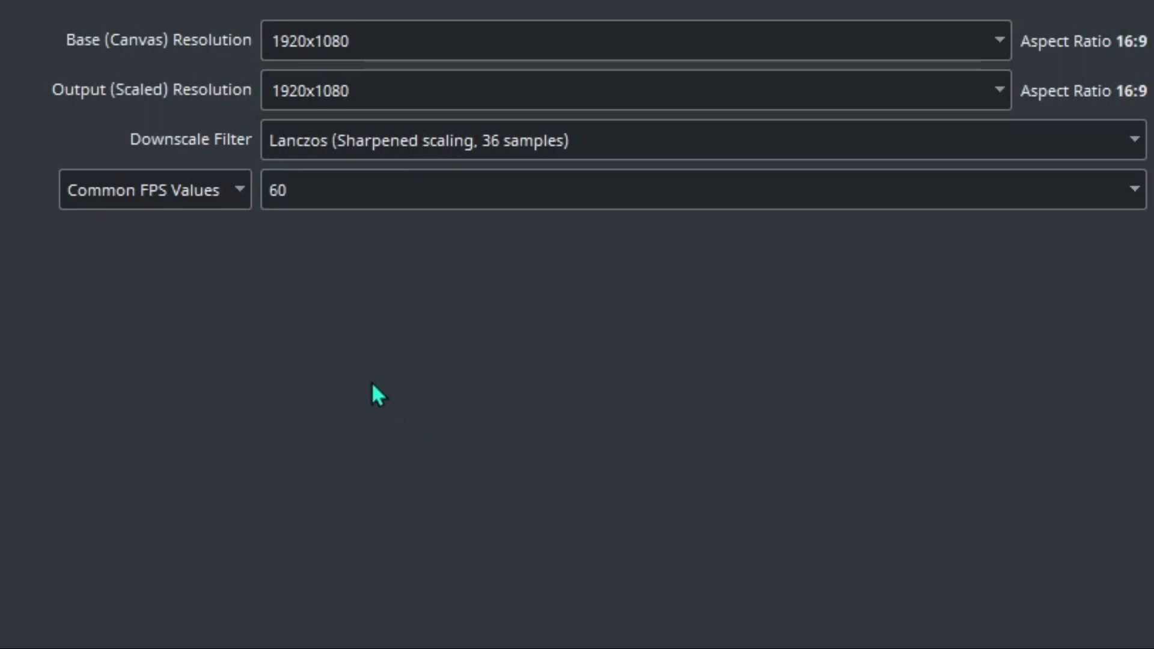
left_click(324, 191)
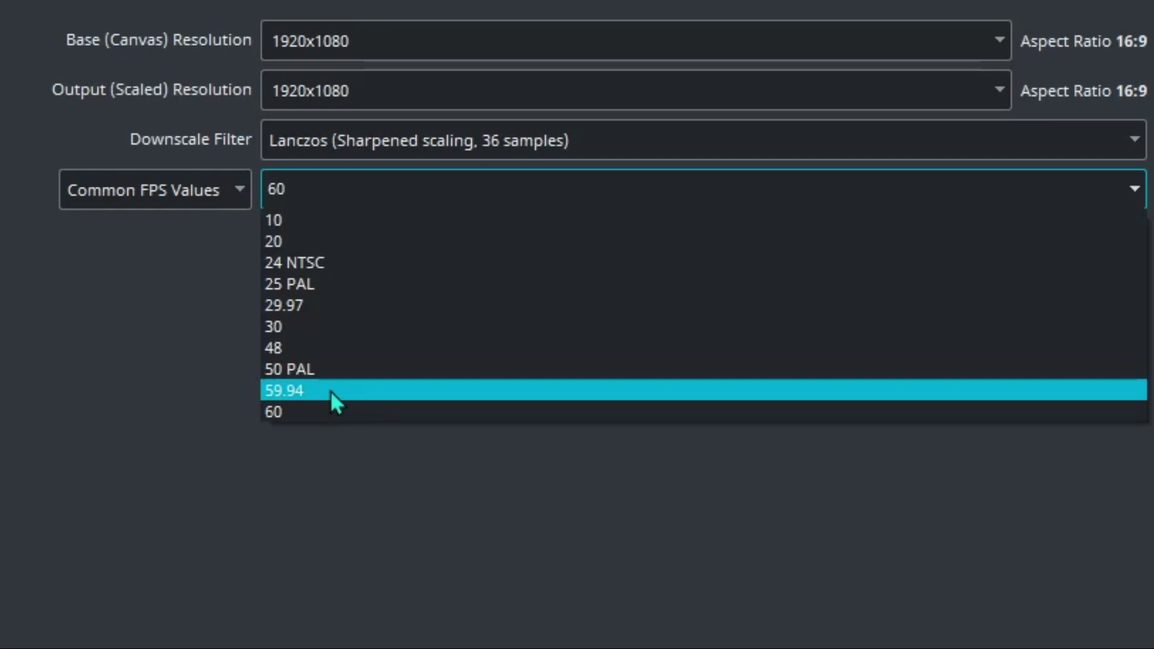
key("Escape")
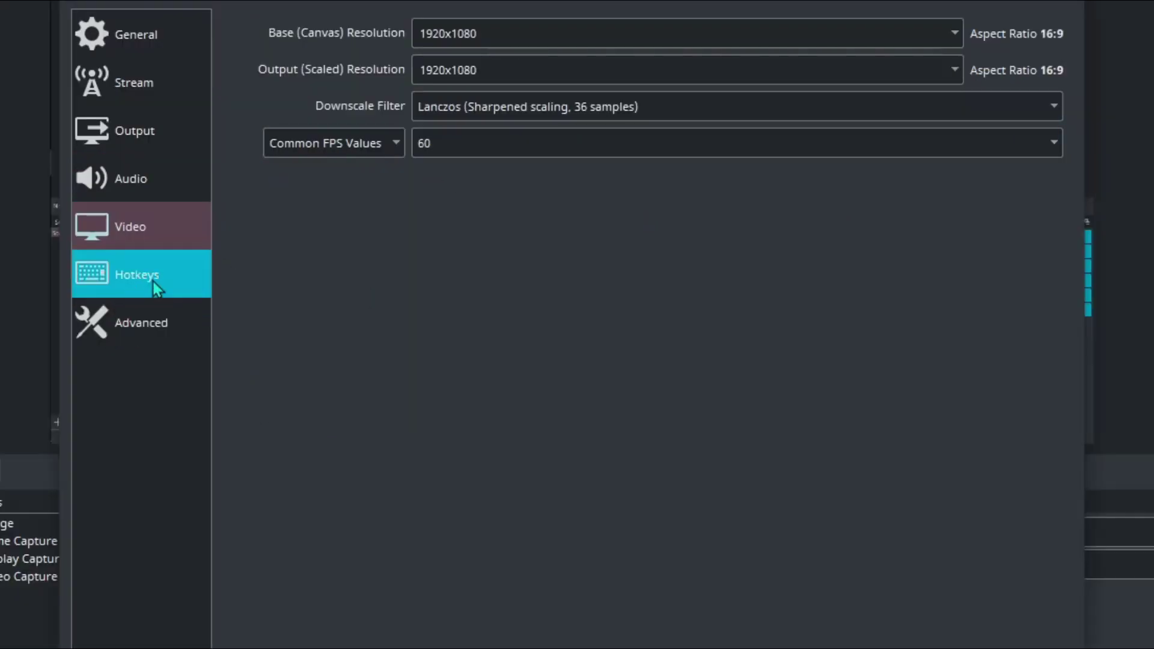
left_click(152, 281)
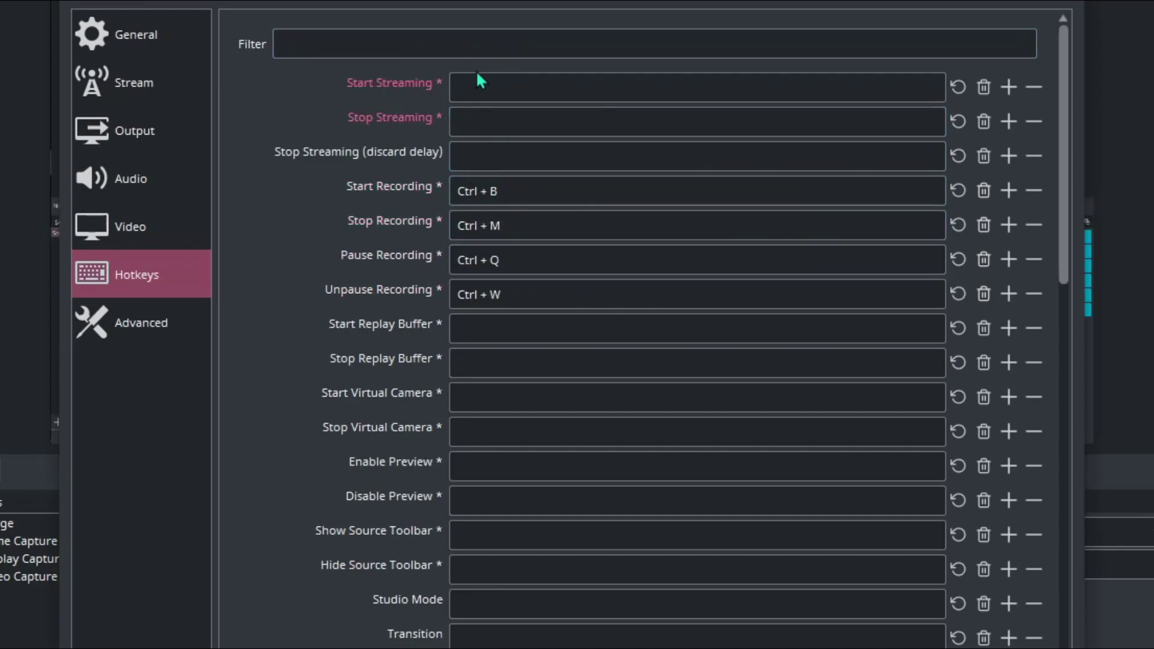
left_click(463, 86)
key("ctrl")
key("ctrl+shift+b")
left_click(523, 124)
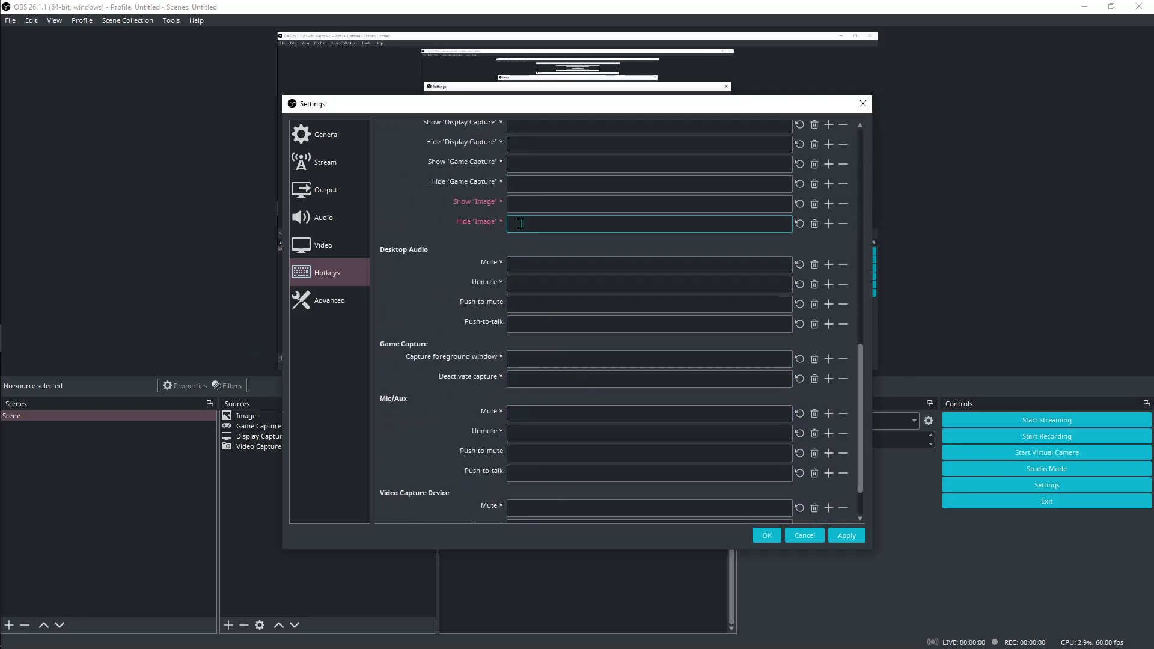
left_click(669, 325)
scroll(691, 412, "up", 7)
scroll(691, 412, "down", 6)
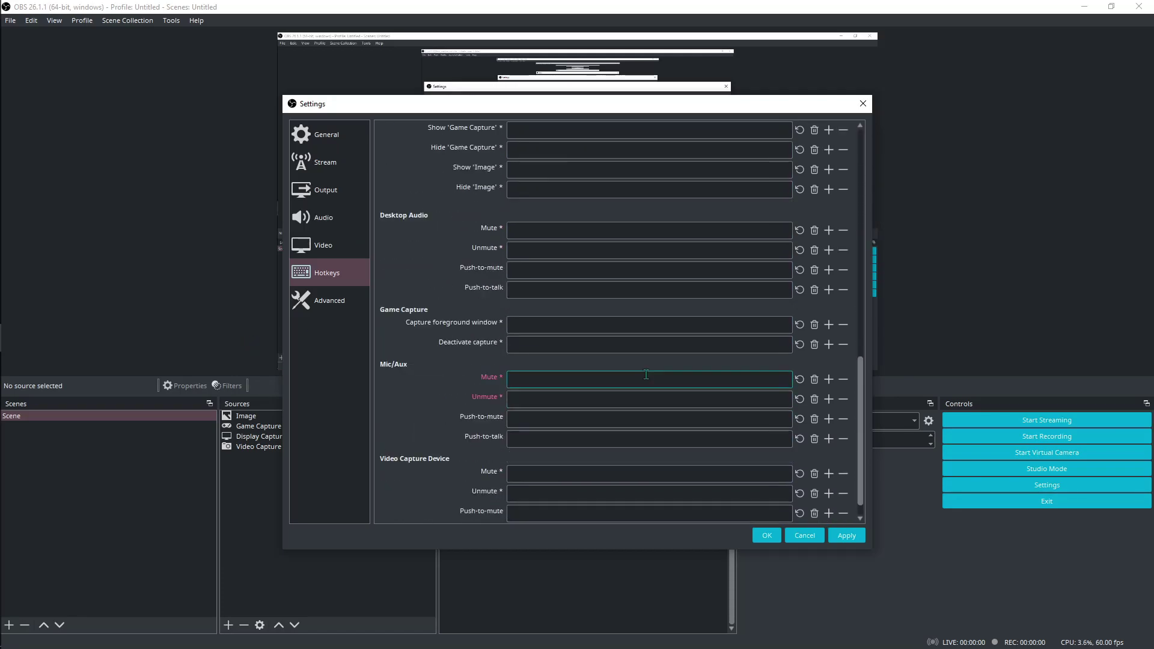
scroll(665, 259, "up", 15)
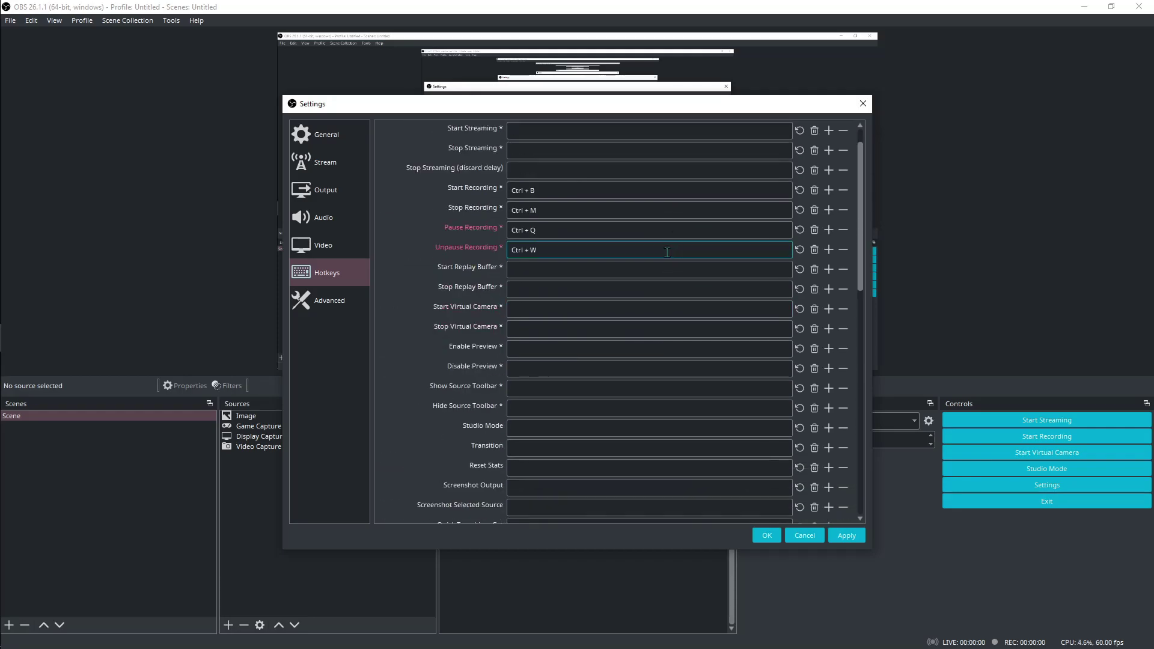
scroll(665, 252, "down", 15)
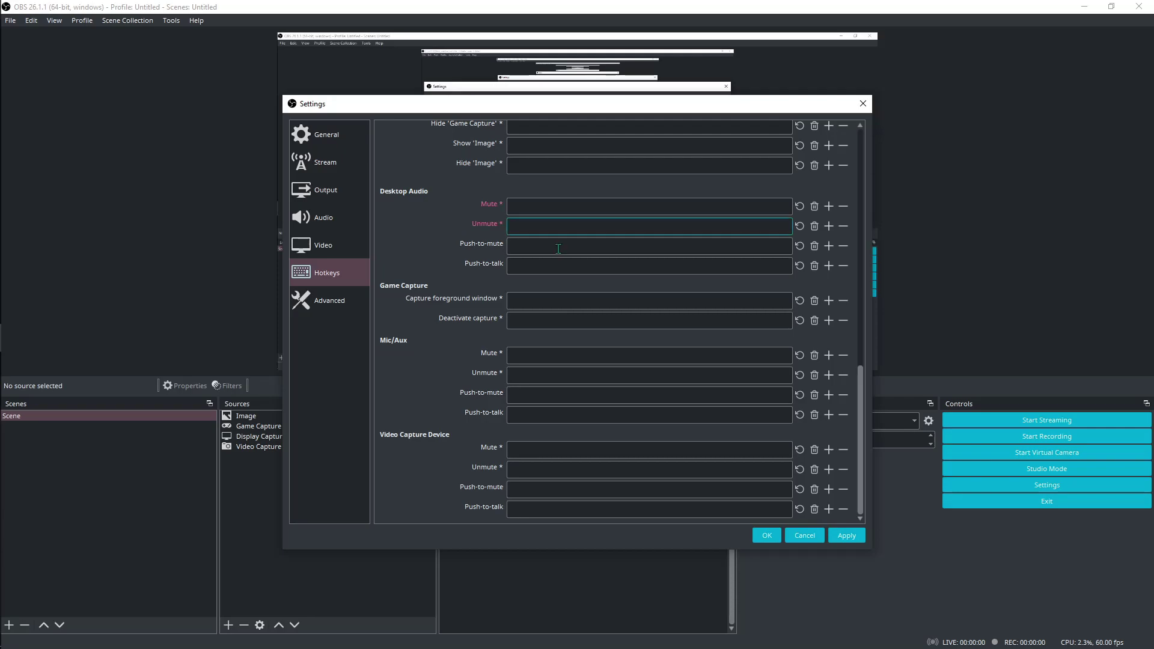
Step: On the Advanced page, keep Process Priority at Normal
left_click(329, 300)
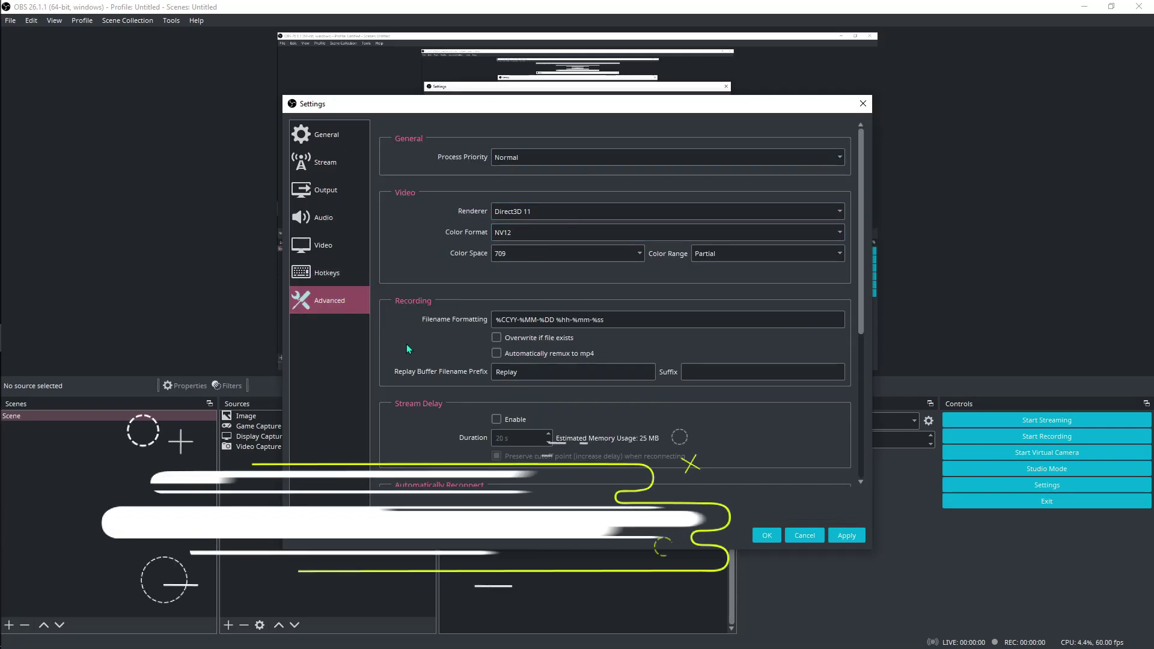
left_click(558, 322)
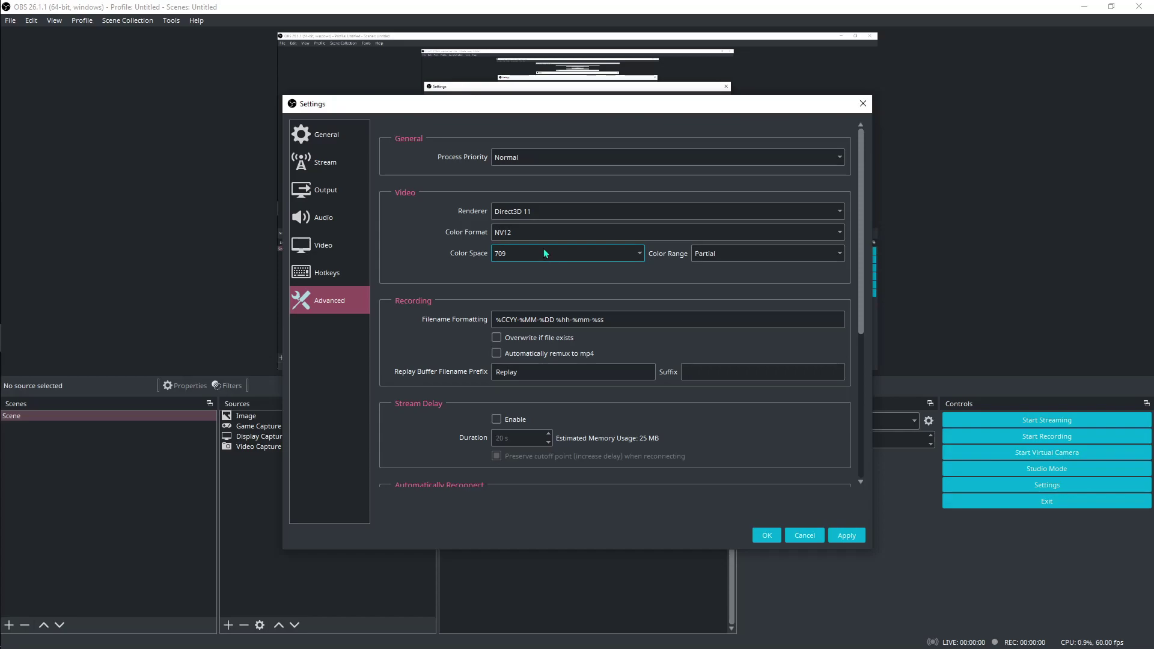
left_click(541, 165)
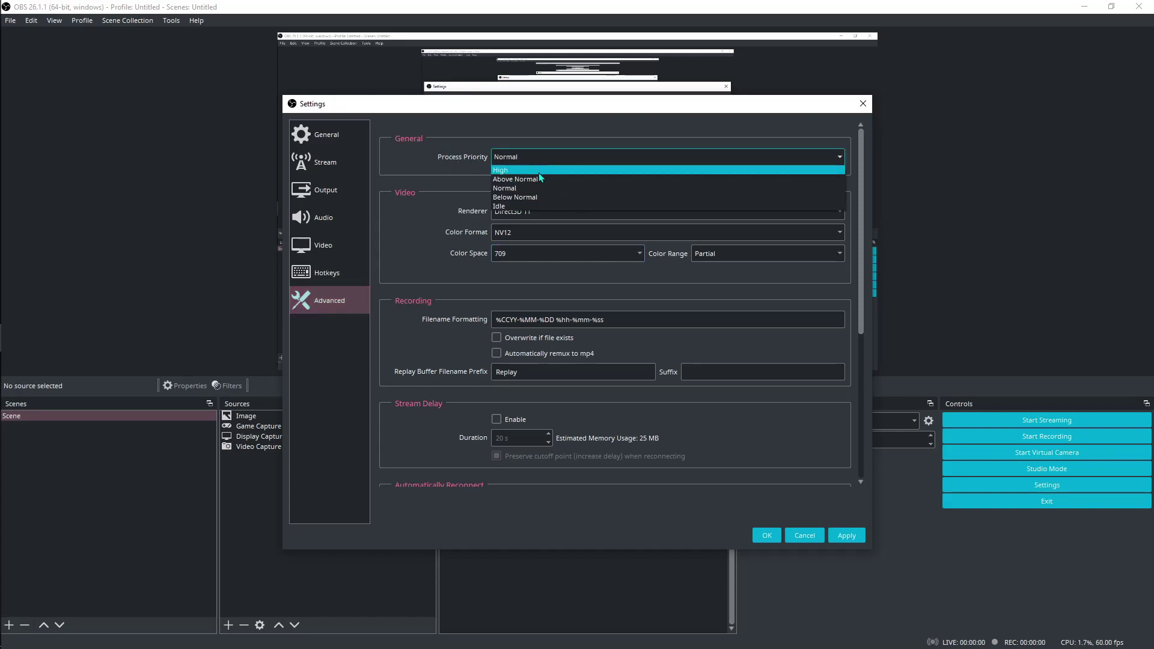
left_click(515, 191)
left_click(536, 161)
left_click(522, 188)
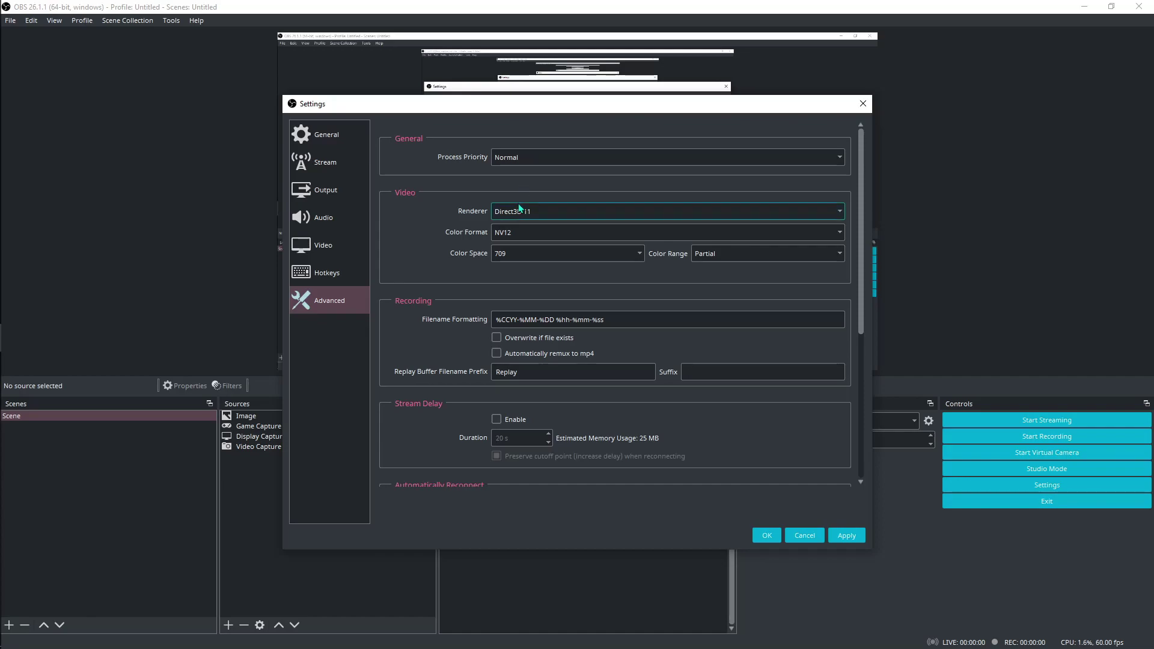
Step: Keep the Direct3D 11 renderer, set Color Space to 709, and review the remaining options
left_click(522, 207)
left_click(513, 224)
scroll(562, 261, "up", 1)
left_click(528, 259)
left_click(405, 258)
scroll(381, 284, "down", 4)
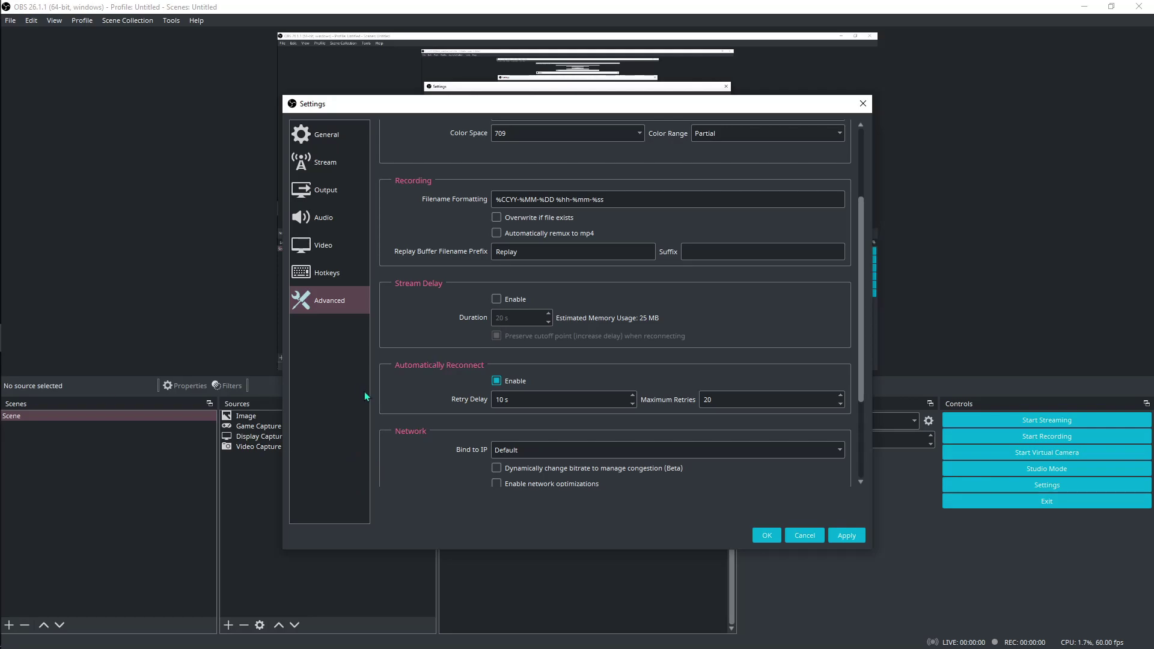
scroll(421, 388, "down", 4)
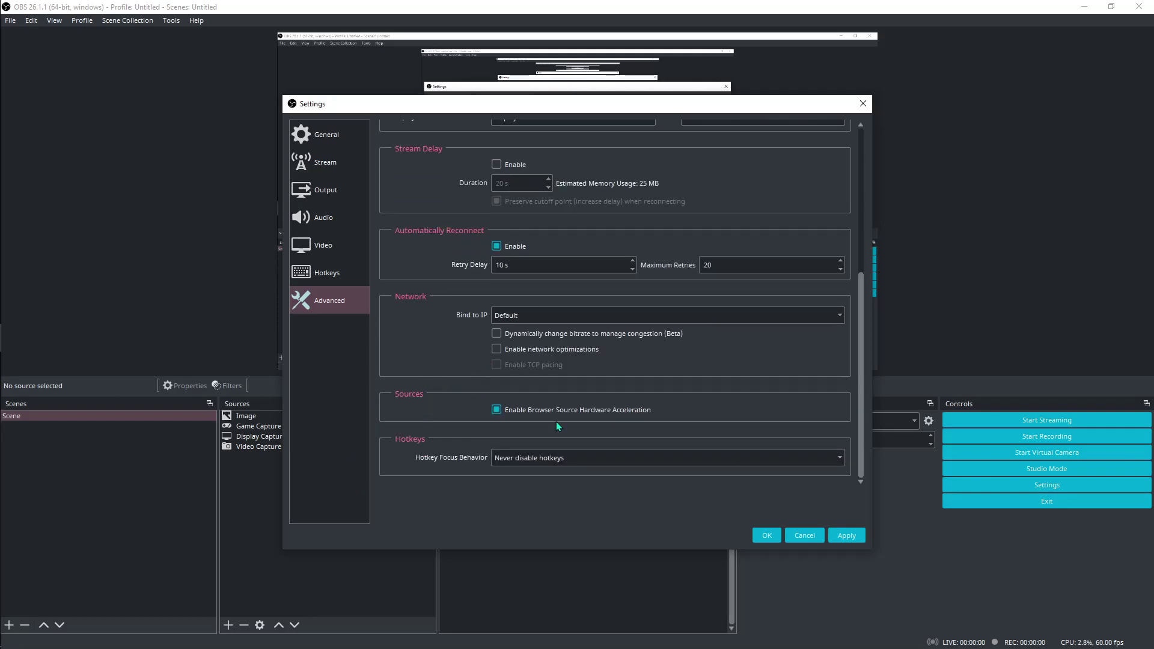
left_click(860, 535)
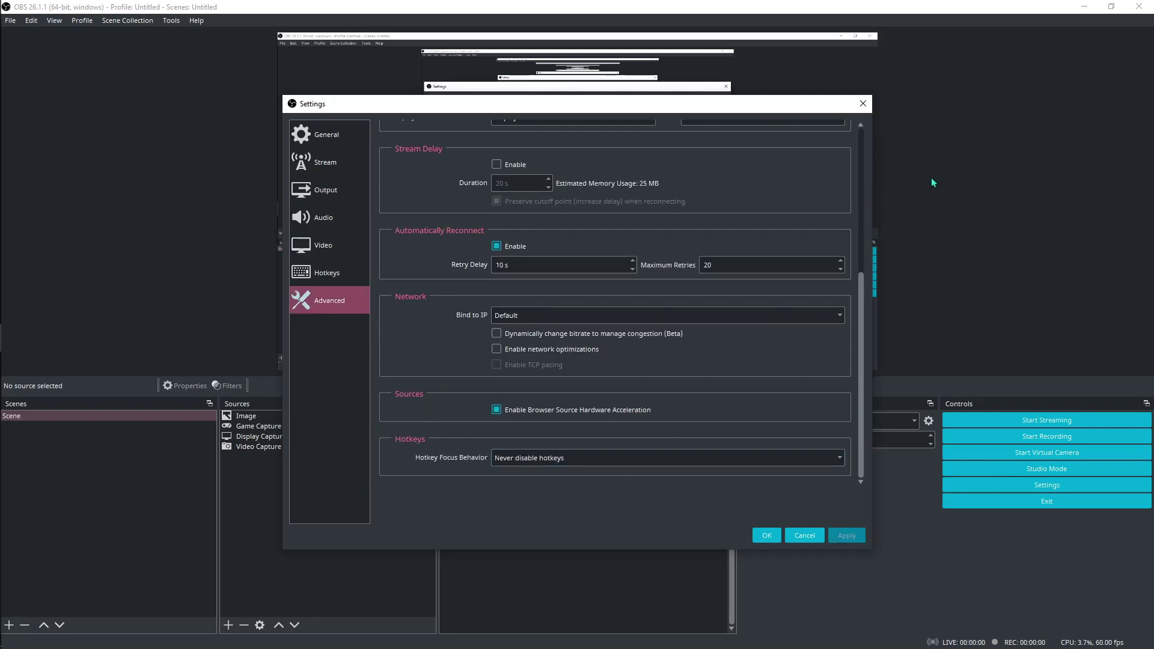